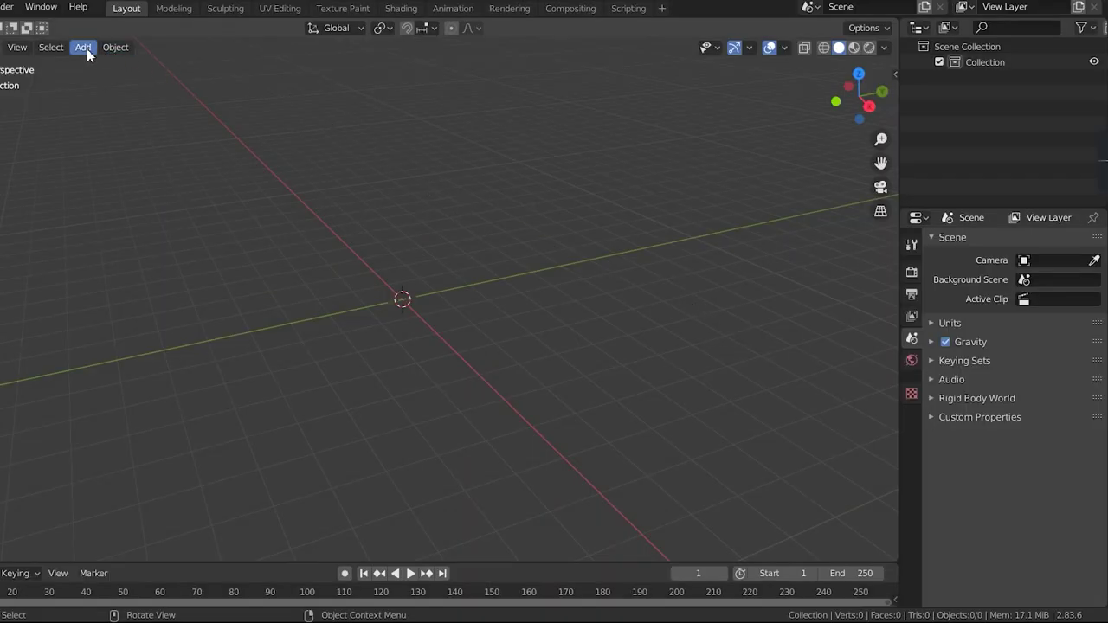
Add a Bezier circle at the scene centre and look down on it
{"action": "left_click", "coordinate": [84, 47]}
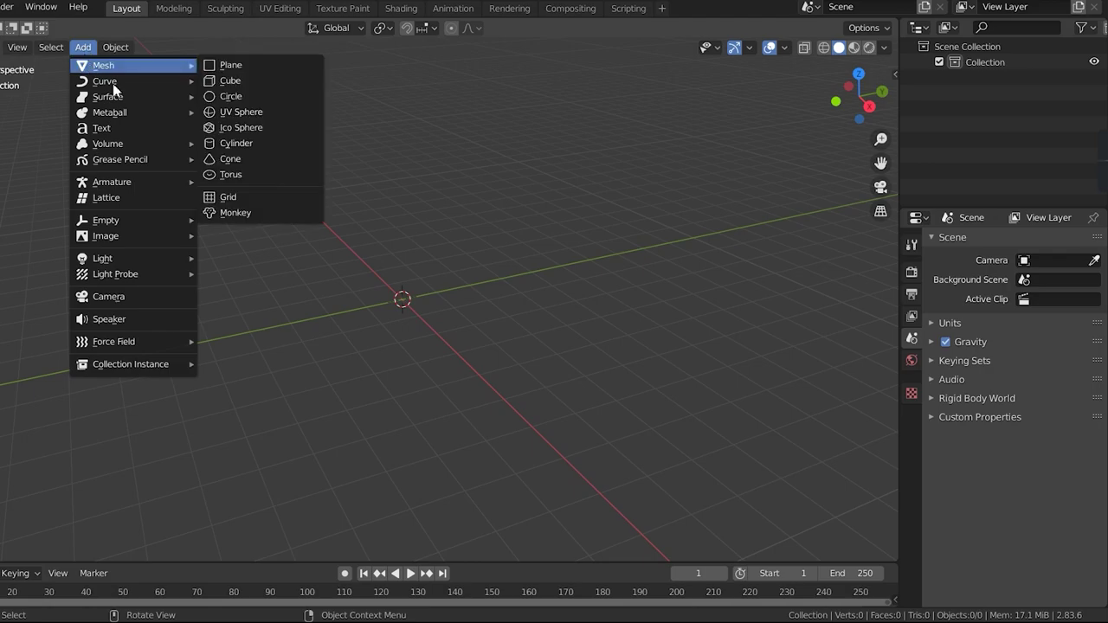
{"action": "mouse_move", "coordinate": [178, 80]}
{"action": "left_click", "coordinate": [248, 98]}
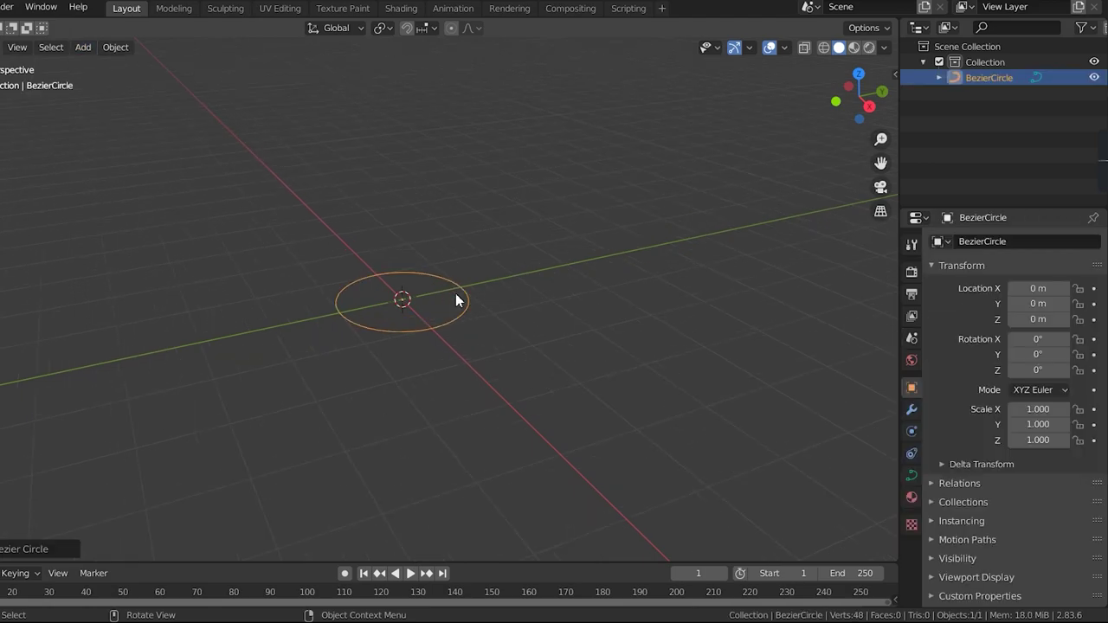
{"action": "scroll", "coordinate": [459, 300], "scroll_direction": "up", "scroll_amount": 3}
{"action": "middle_click_drag", "start_coordinate": [459, 301], "coordinate": [520, 364]}
Add a UV sphere at the centre and scale it down to 0.212
{"action": "left_click", "coordinate": [83, 47]}
{"action": "mouse_move", "coordinate": [130, 75]}
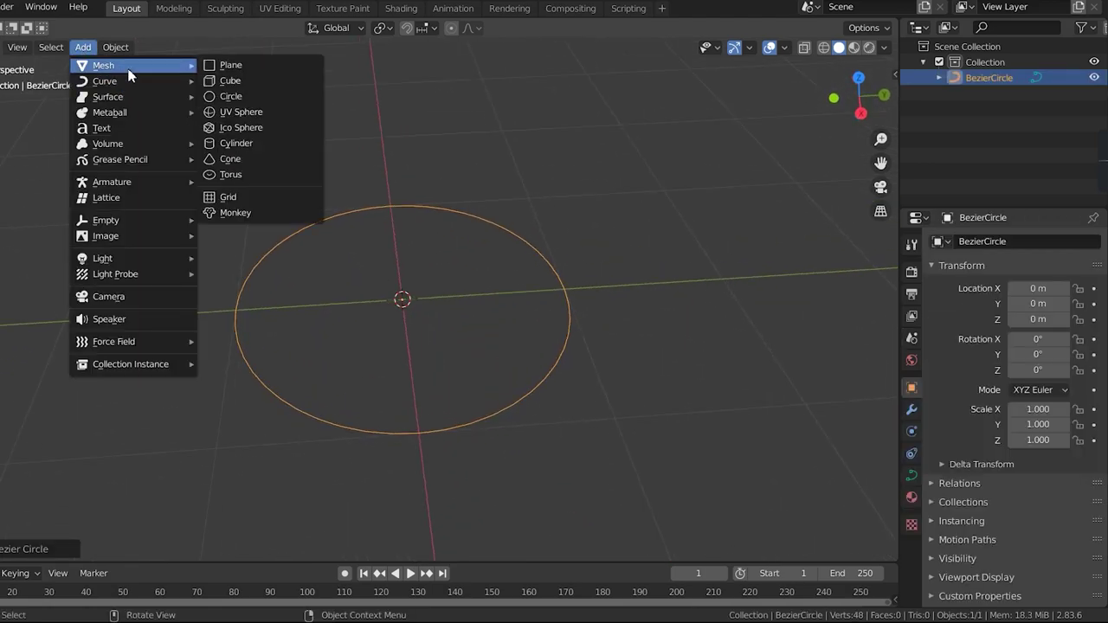
{"action": "left_click", "coordinate": [240, 113]}
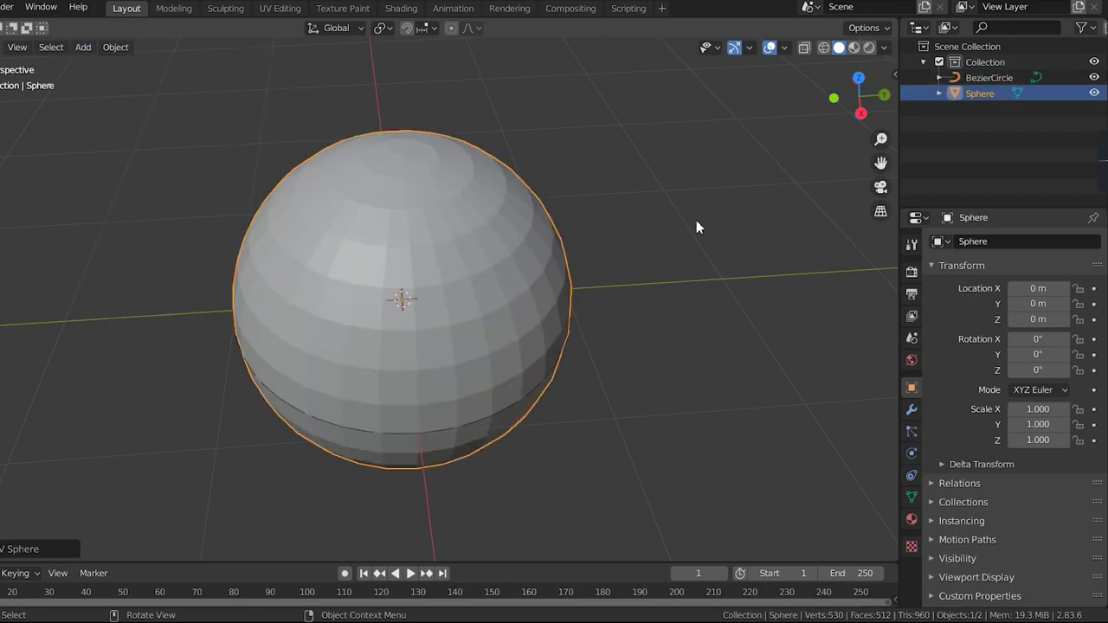
{"action": "key", "text": "s"}
{"action": "left_click", "coordinate": [457, 308]}
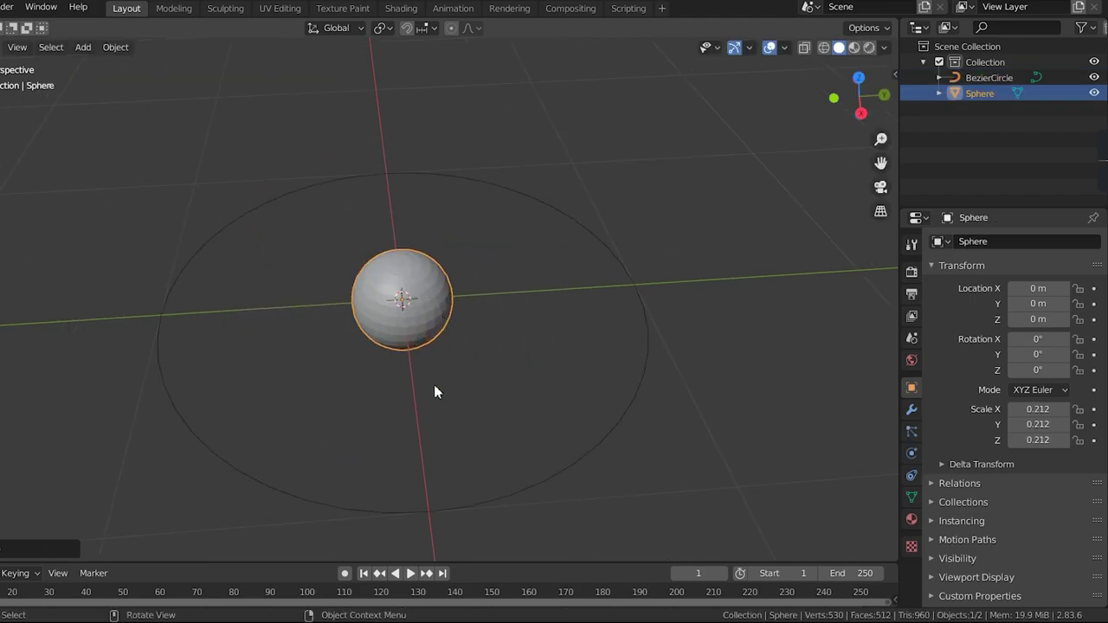
{"action": "middle_click_drag", "start_coordinate": [435, 385], "coordinate": [453, 360]}
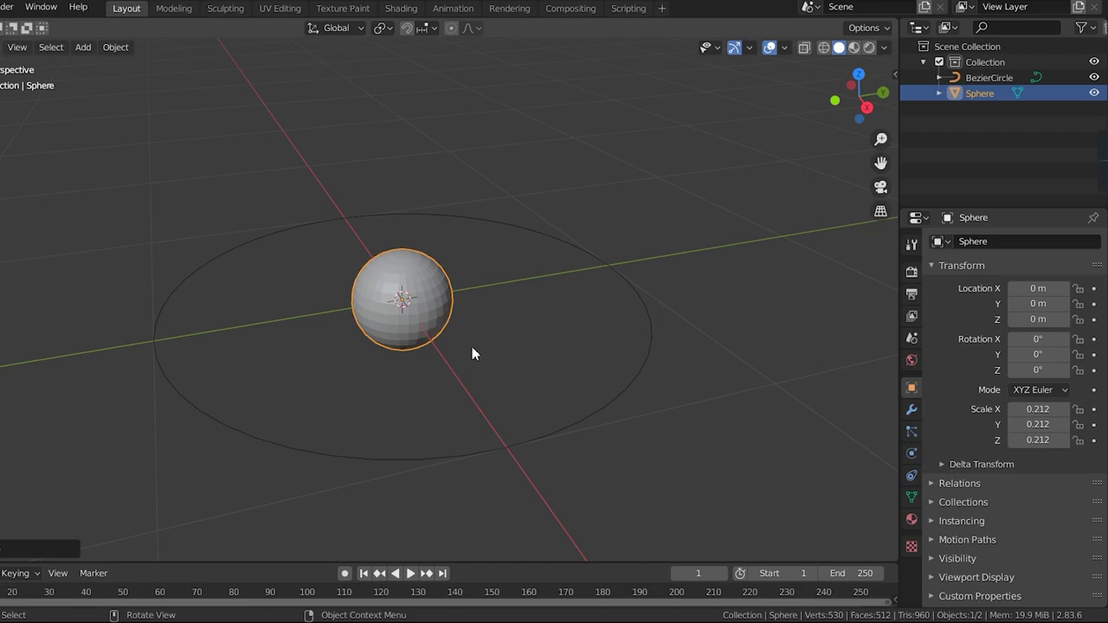
Give the sphere an Array modifier with Count 3, then a Curve modifier below it
{"action": "left_click", "coordinate": [912, 411]}
{"action": "left_click", "coordinate": [984, 243]}
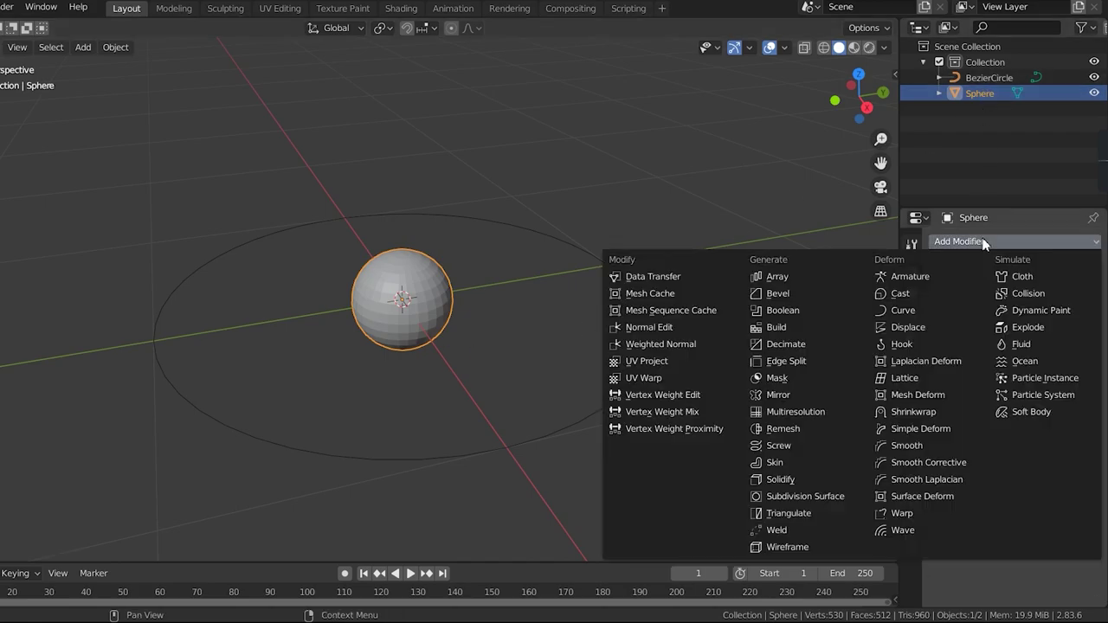
{"action": "left_click", "coordinate": [793, 277]}
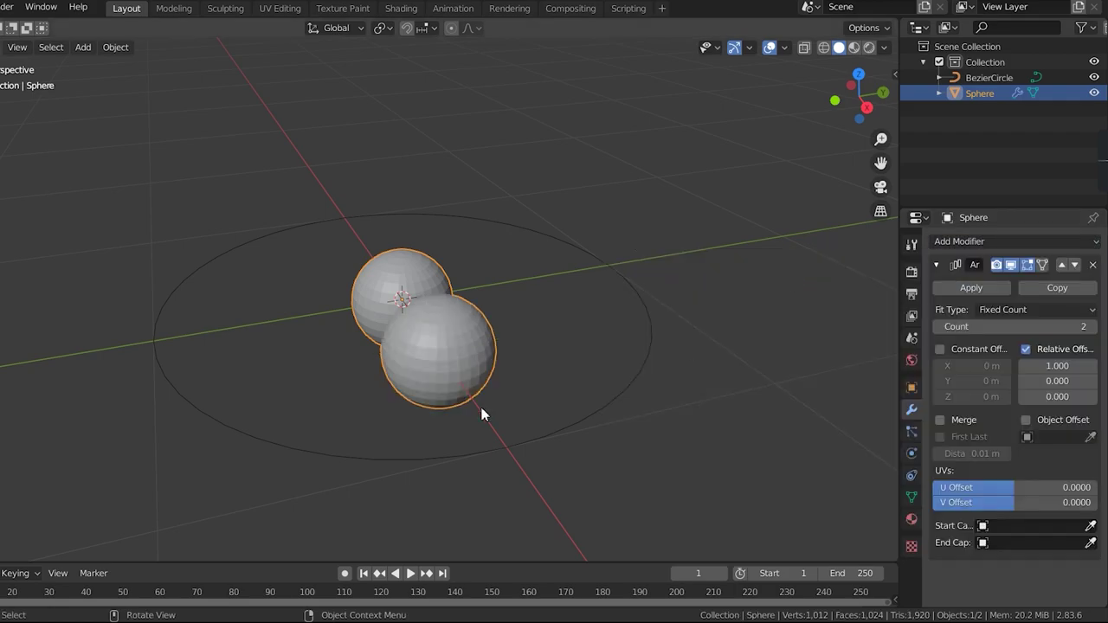
{"action": "middle_click_drag", "start_coordinate": [482, 415], "coordinate": [578, 414]}
{"action": "scroll", "coordinate": [578, 414], "scroll_direction": "up", "scroll_amount": 2}
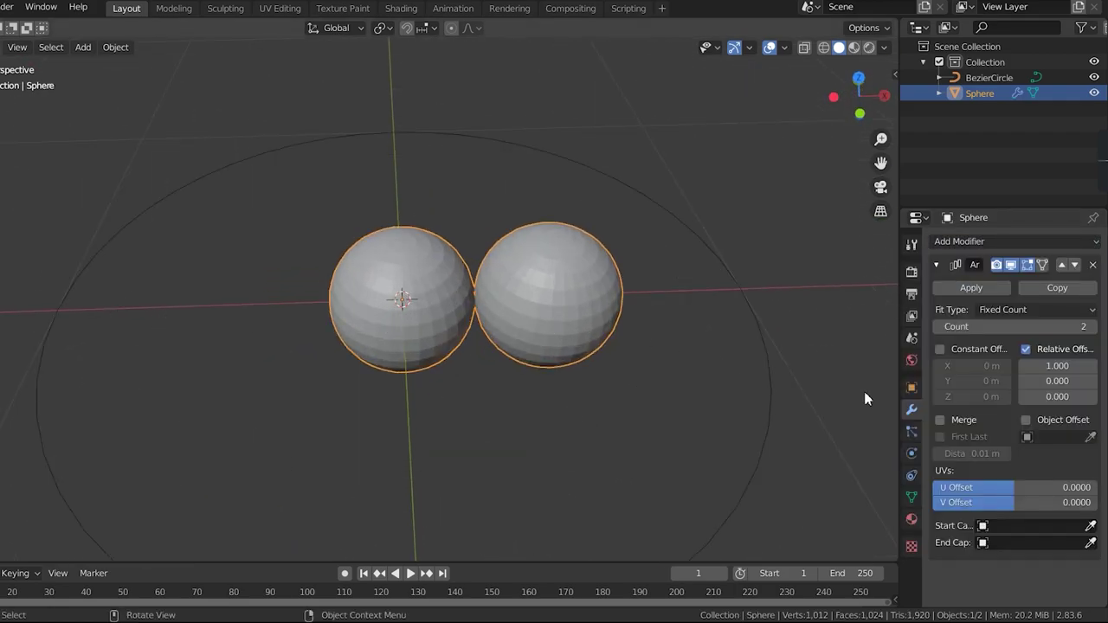
{"action": "left_click", "coordinate": [1092, 328]}
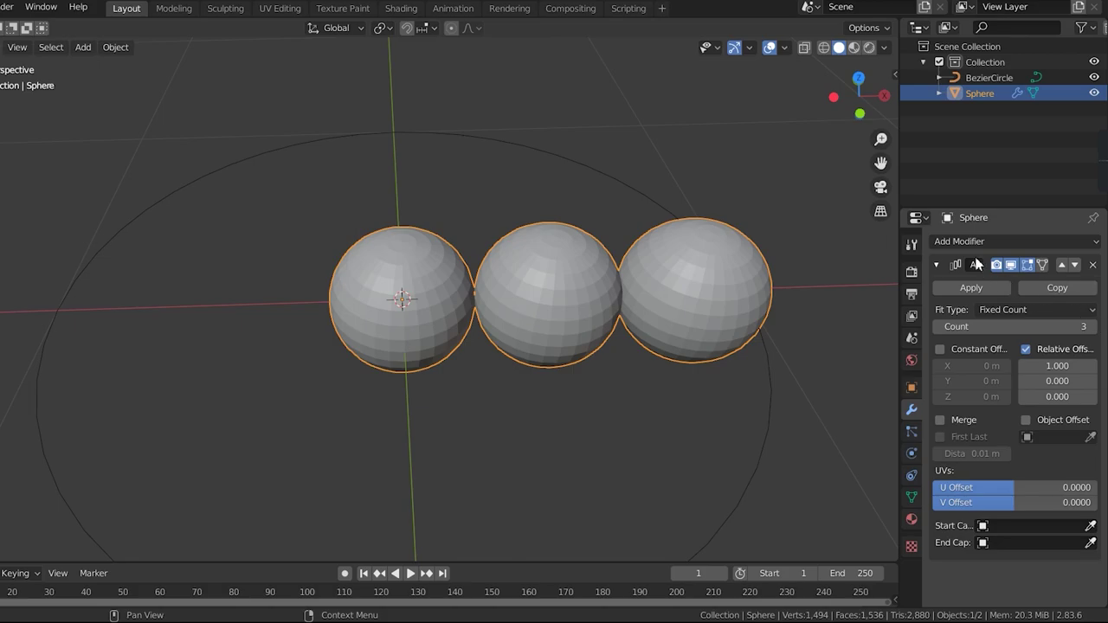
{"action": "left_click", "coordinate": [961, 241]}
{"action": "left_click", "coordinate": [917, 313]}
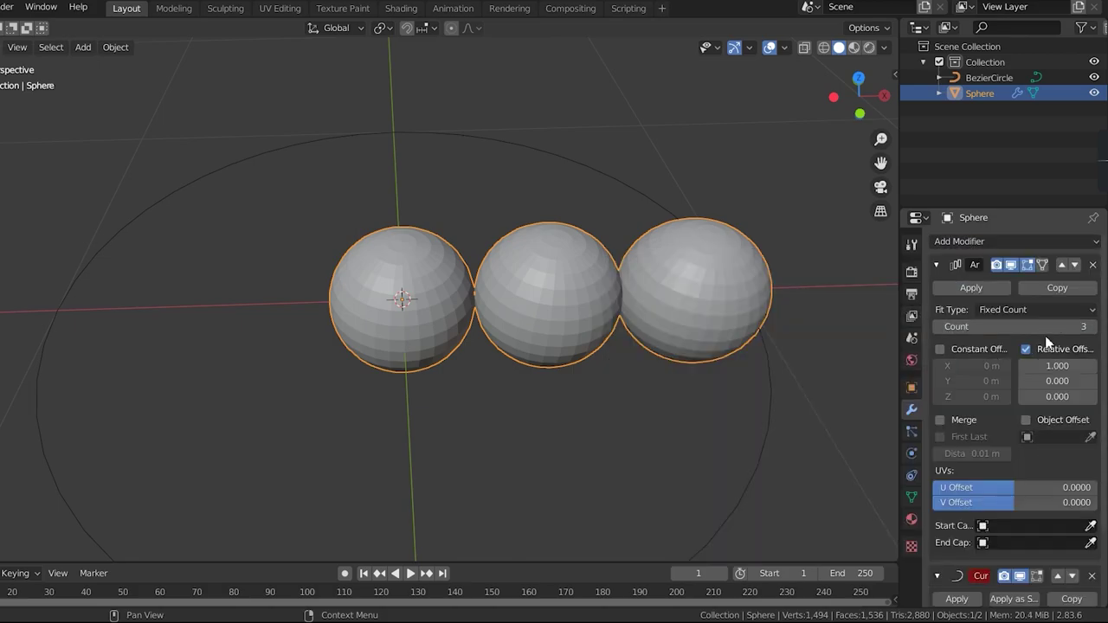
Set the Curve modifier's target object to BezierCircle
{"action": "scroll", "coordinate": [1065, 265], "scroll_direction": "down", "scroll_amount": 1}
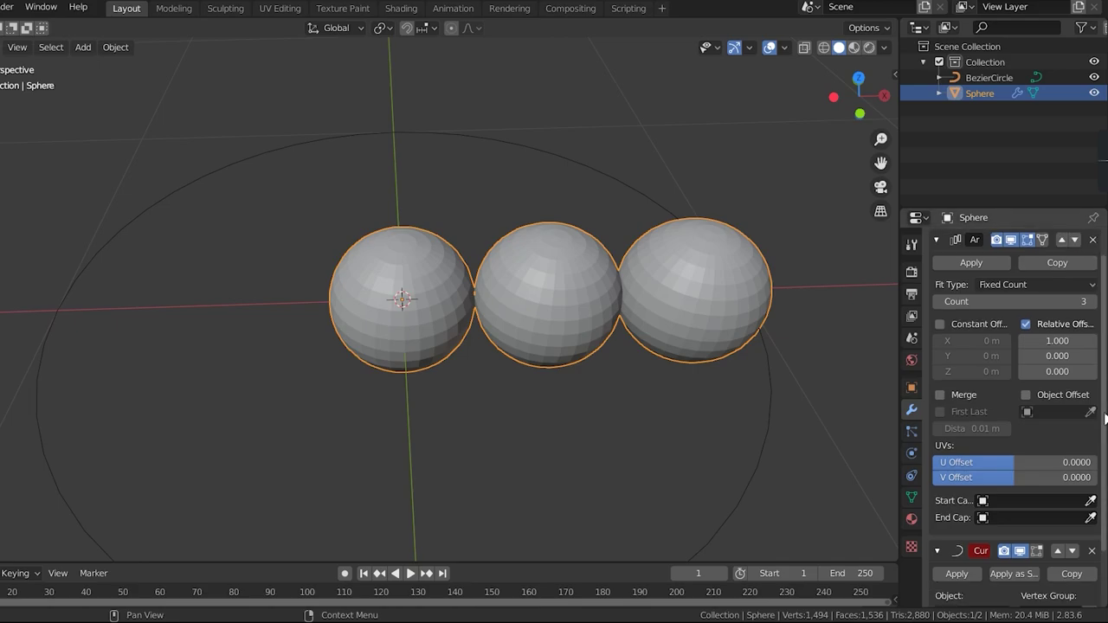
{"action": "scroll", "coordinate": [1082, 437], "scroll_direction": "down", "scroll_amount": 3}
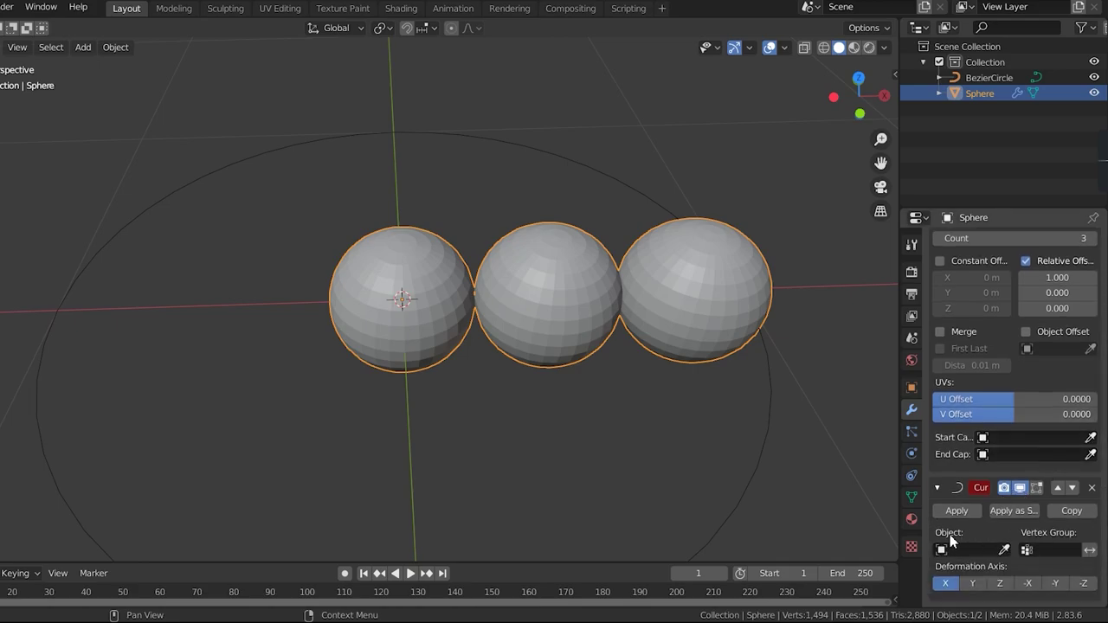
{"action": "left_click", "coordinate": [757, 475]}
{"action": "scroll", "coordinate": [642, 402], "scroll_direction": "down", "scroll_amount": 3}
{"action": "middle_click_drag", "start_coordinate": [641, 403], "coordinate": [556, 447]}
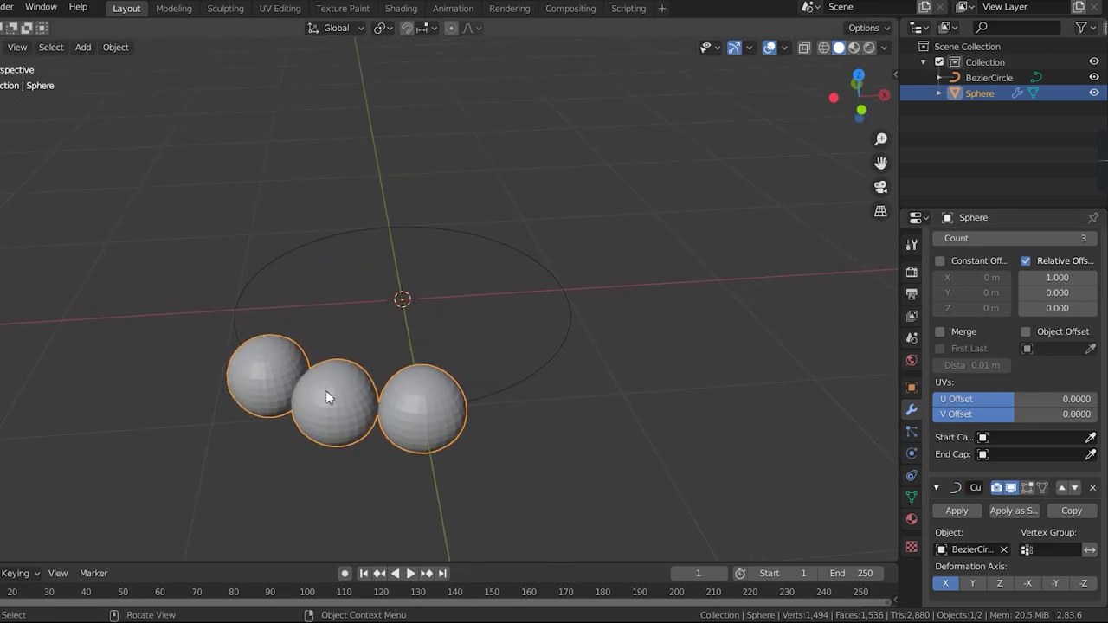
Raise the Array count to 15 so the spheres wrap into a ring
{"action": "scroll", "coordinate": [991, 355], "scroll_direction": "up", "scroll_amount": 4}
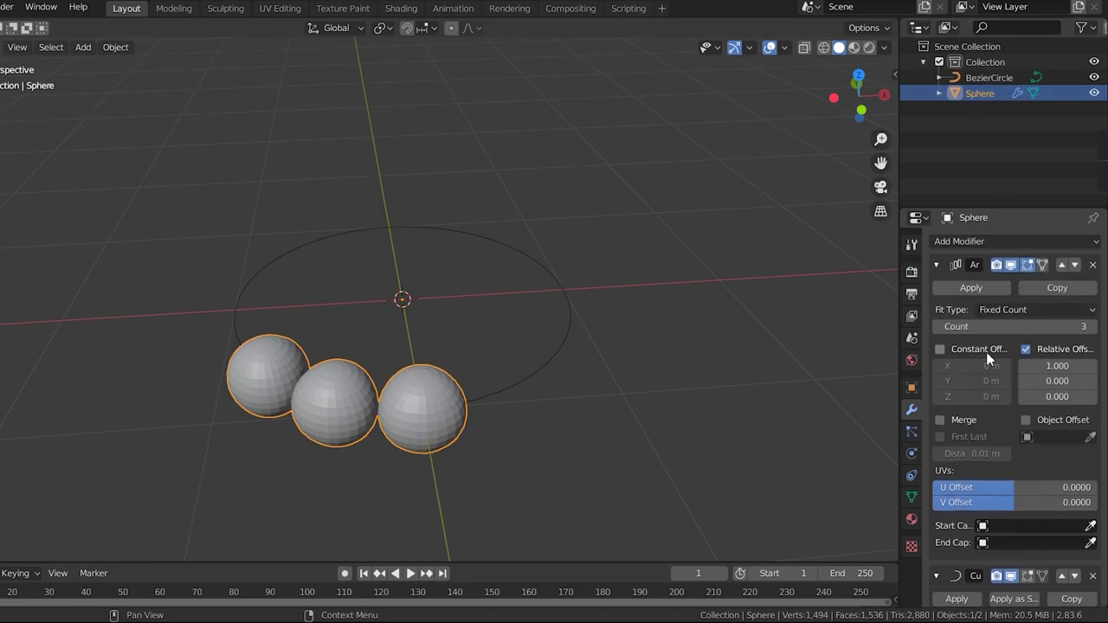
{"action": "left_click_drag", "start_coordinate": [1038, 327], "coordinate": [1095, 332]}
{"action": "left_click", "coordinate": [1094, 329]}
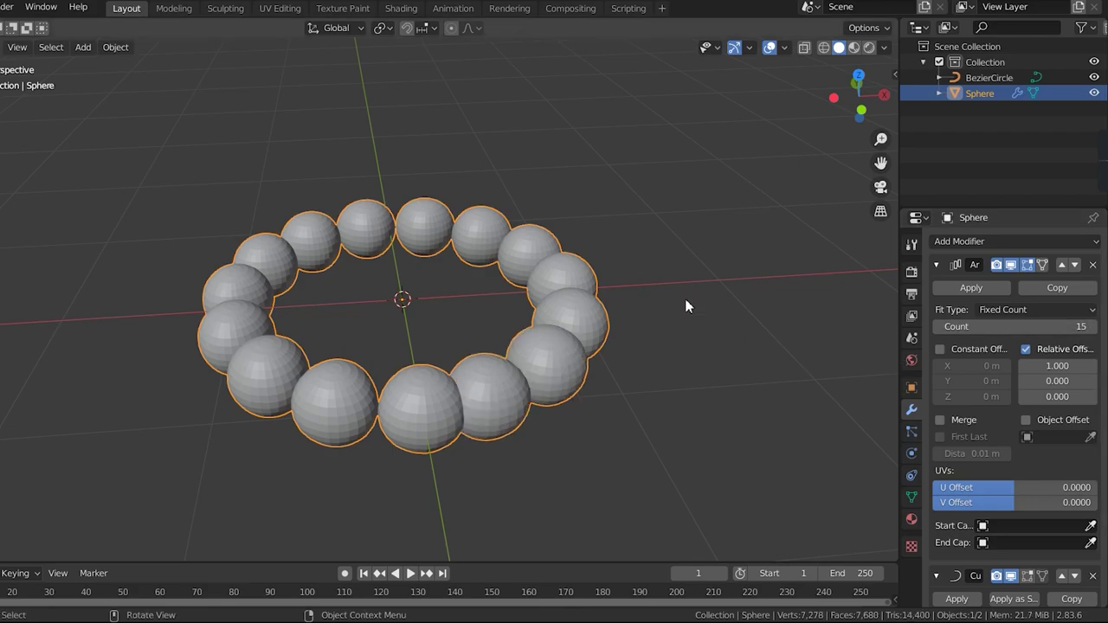
Select the Sphere array and scale the beads down, leaving the circle unchanged
{"action": "left_click", "coordinate": [987, 76]}
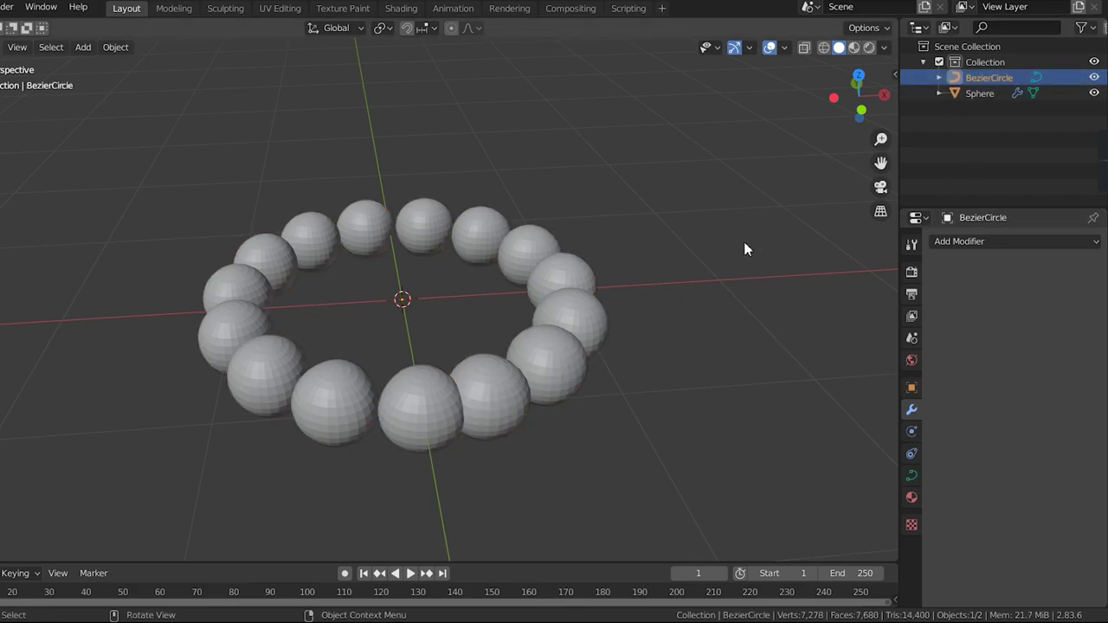
{"action": "key", "text": "s"}
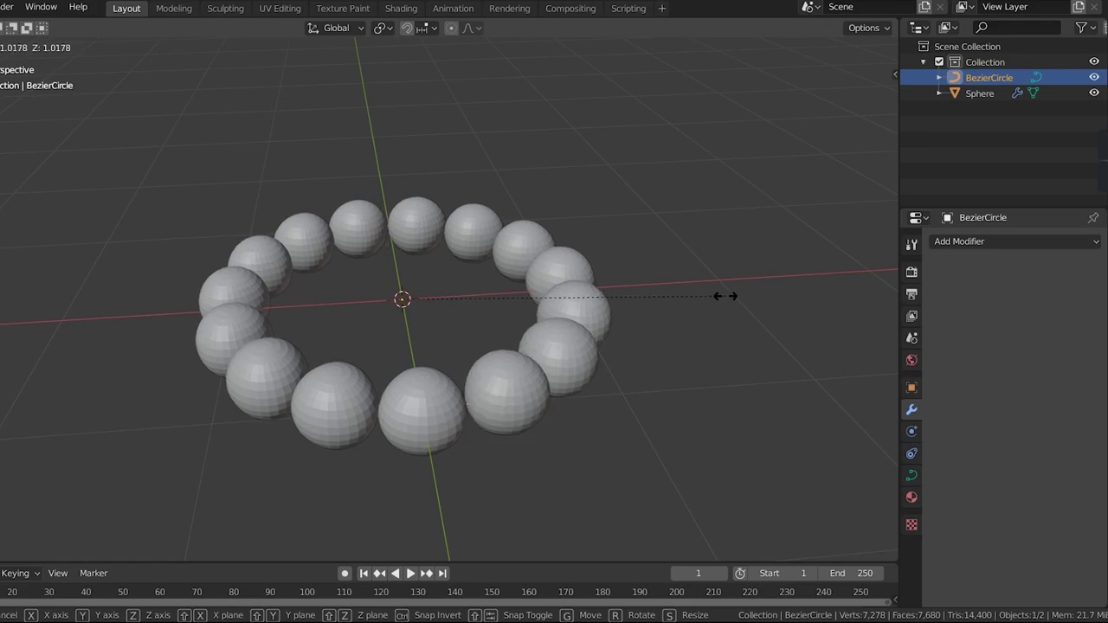
{"action": "right_click", "coordinate": [722, 297]}
{"action": "left_click", "coordinate": [982, 91]}
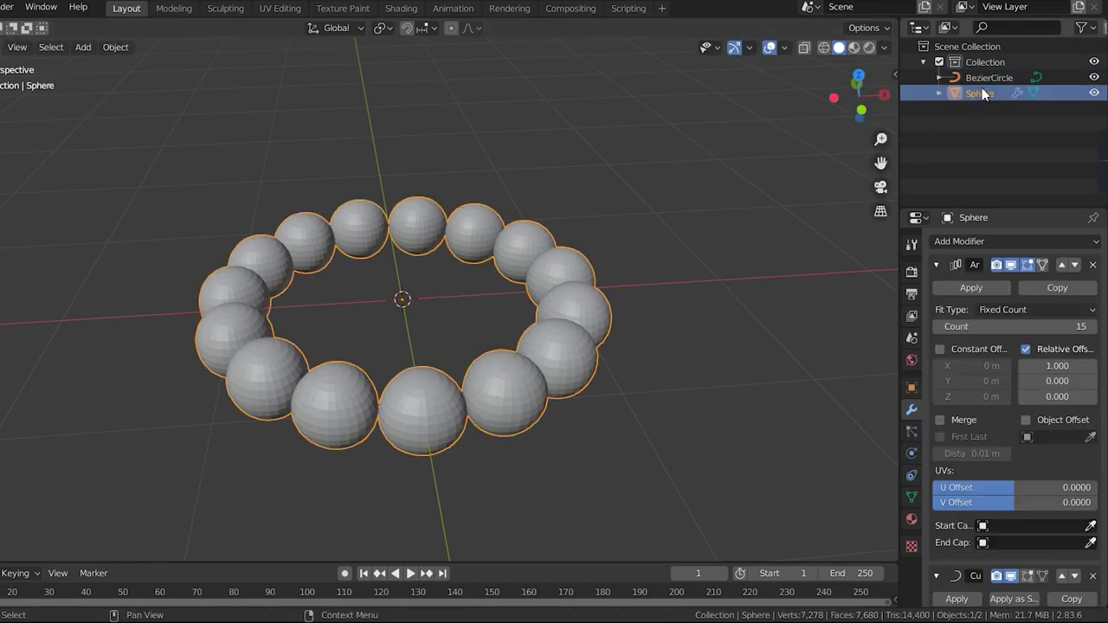
{"action": "key", "text": "s"}
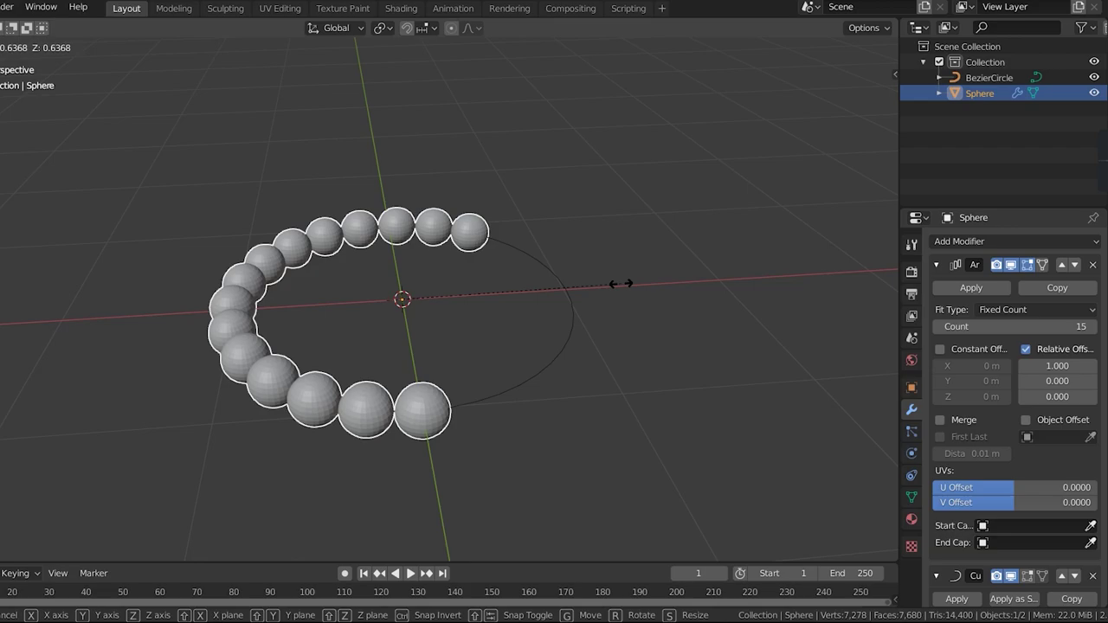
{"action": "left_click", "coordinate": [621, 283]}
Shade the beads smooth and raise the Array count to 24
{"action": "left_click", "coordinate": [115, 47]}
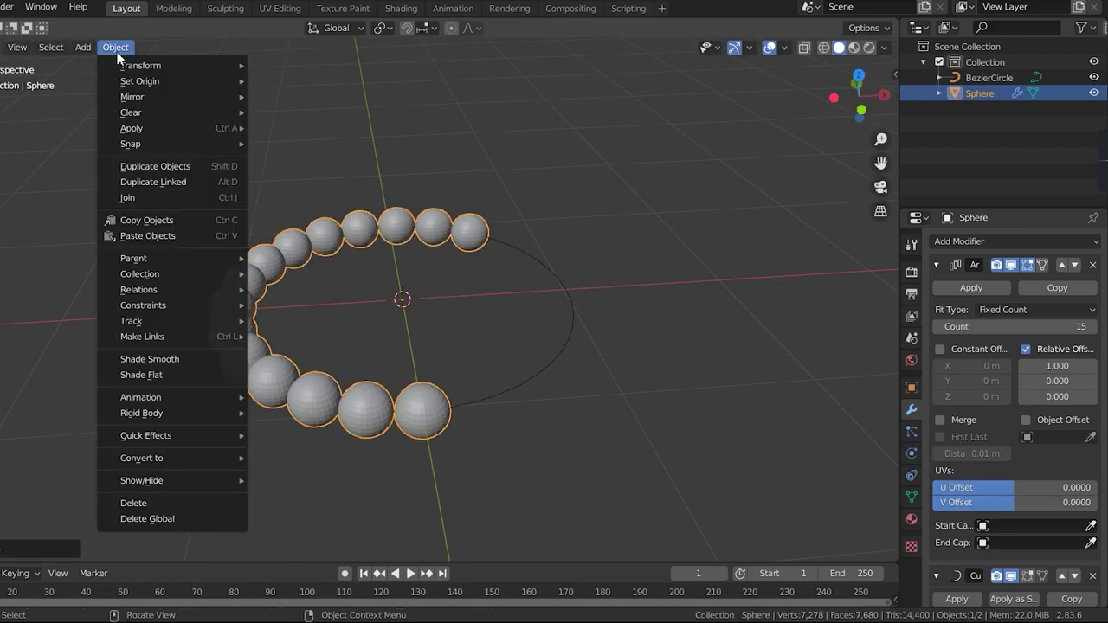
{"action": "left_click", "coordinate": [166, 362]}
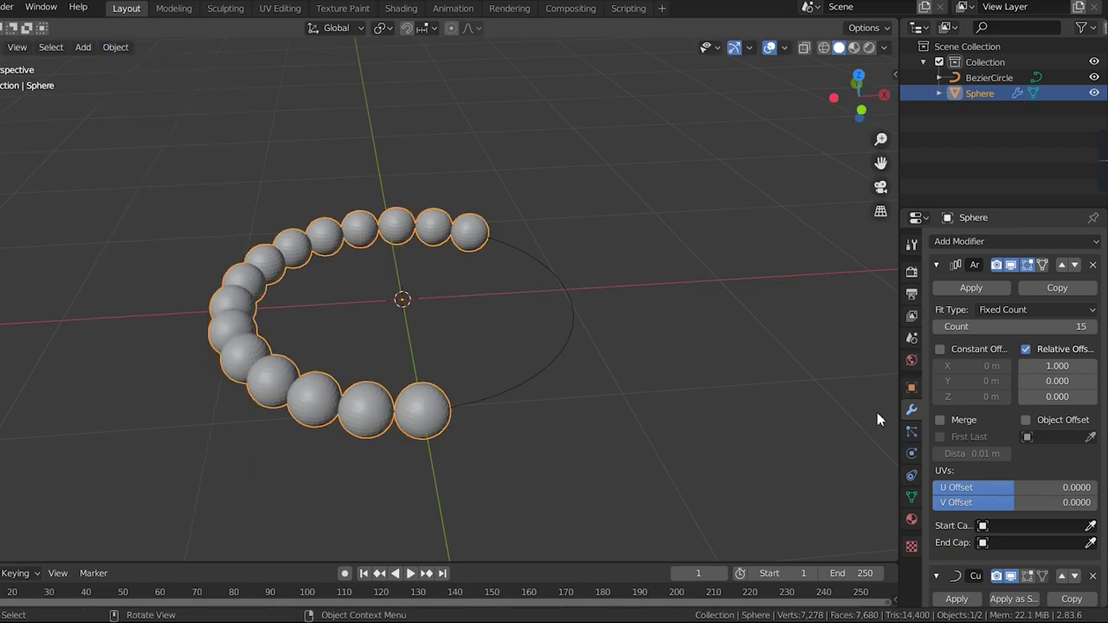
{"action": "left_click_drag", "start_coordinate": [1089, 329], "coordinate": [1091, 336]}
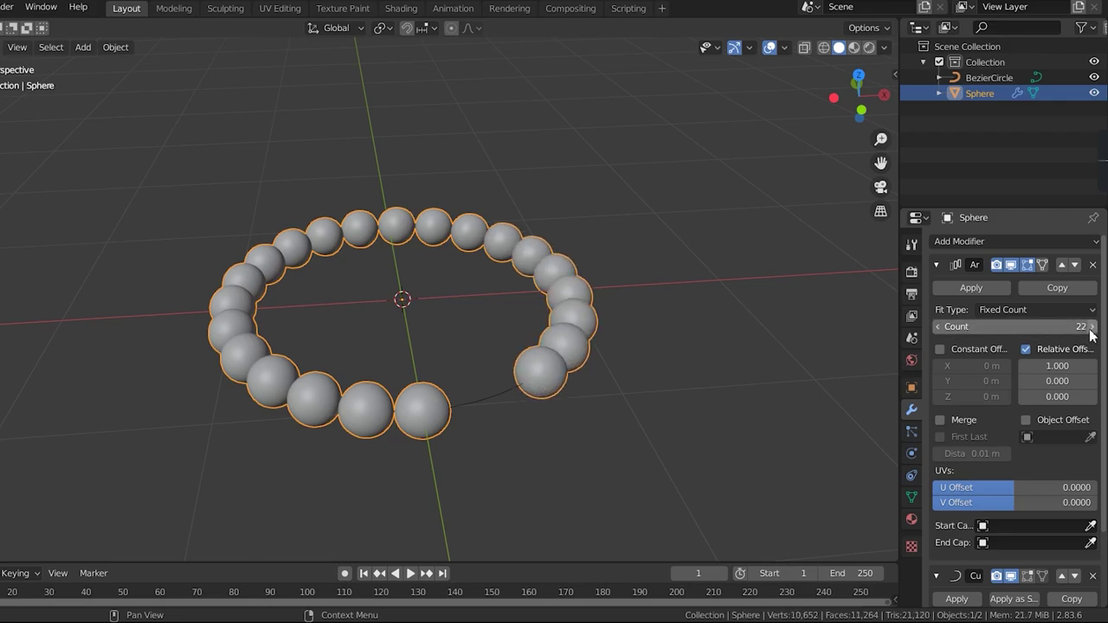
{"action": "left_click", "coordinate": [1091, 336]}
{"action": "left_click", "coordinate": [1091, 336]}
Lift the bead ring along the Z axis, then undo that move
{"action": "key", "text": "s"}
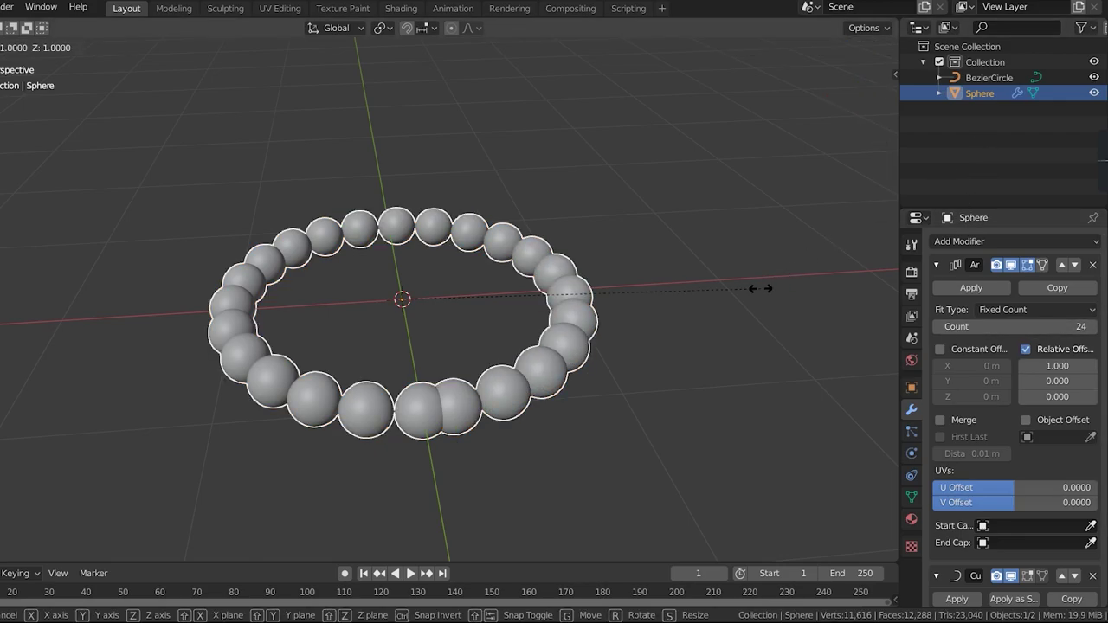
{"action": "key", "text": "g"}
{"action": "key", "text": "z"}
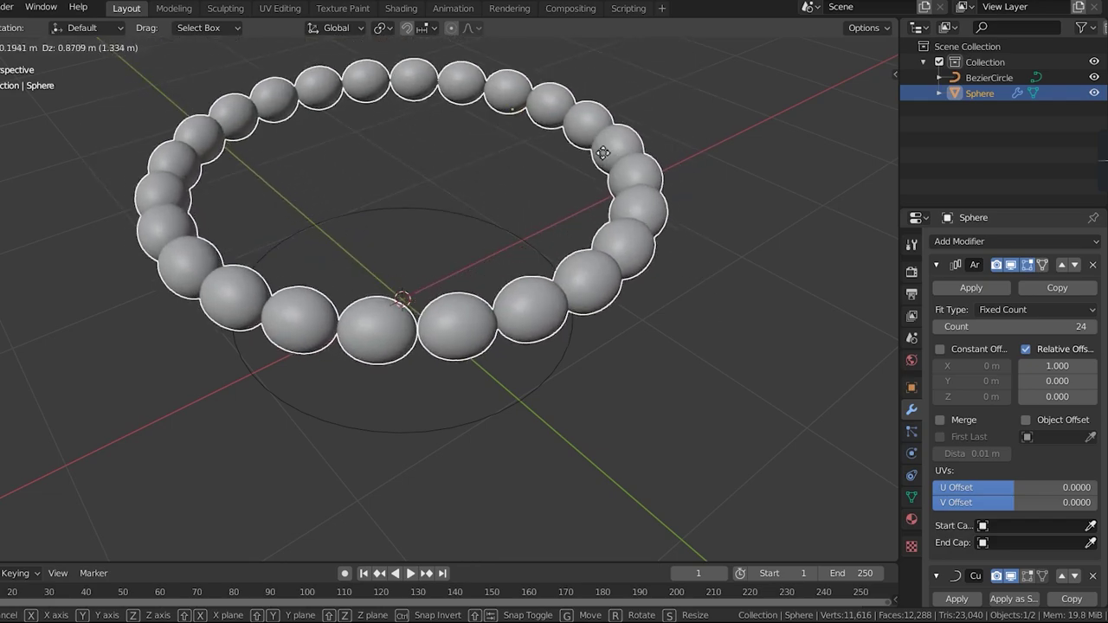
{"action": "left_click", "coordinate": [604, 170]}
{"action": "key", "text": "ctrl+z"}
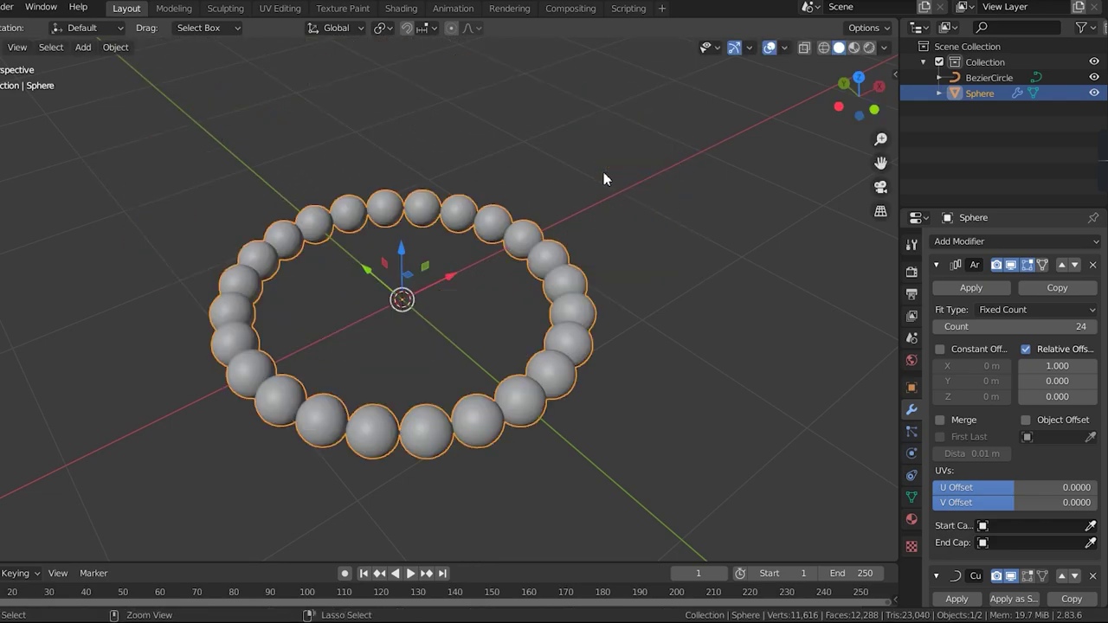
Select BezierCircle on its own after cancelling a trial move of ring and curve
{"action": "left_click", "coordinate": [979, 78], "text": "ctrl"}
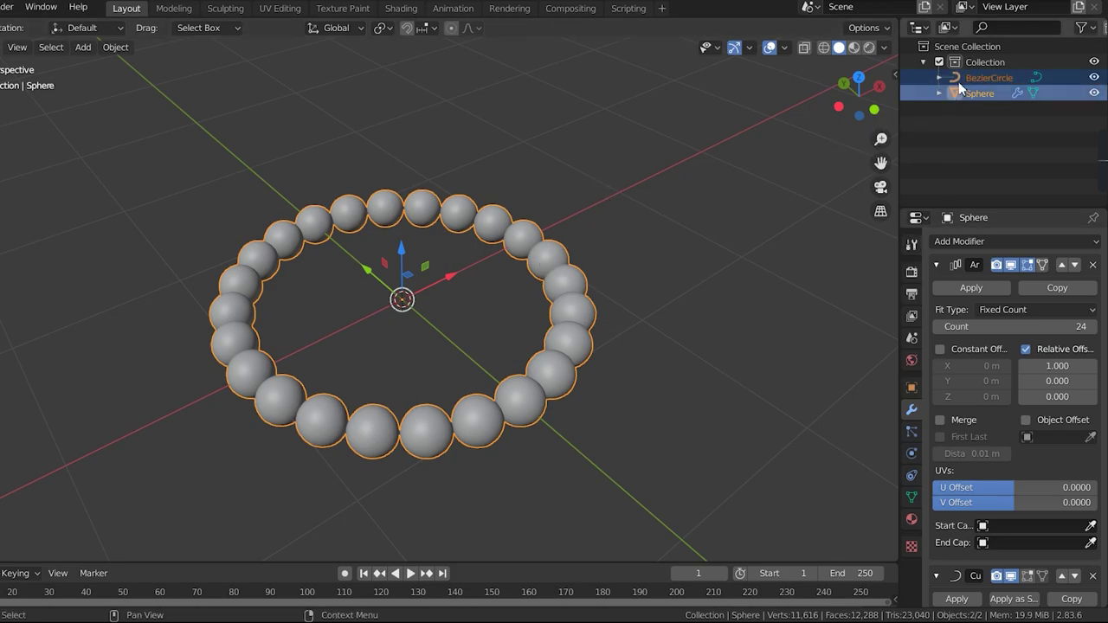
{"action": "key", "text": "g"}
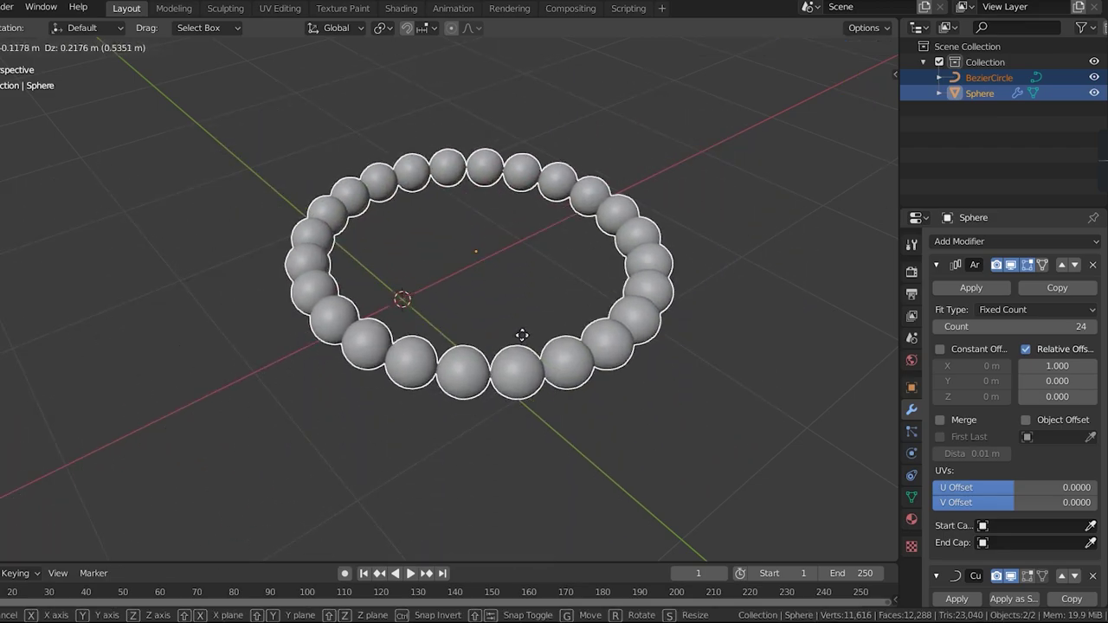
{"action": "right_click", "coordinate": [462, 352]}
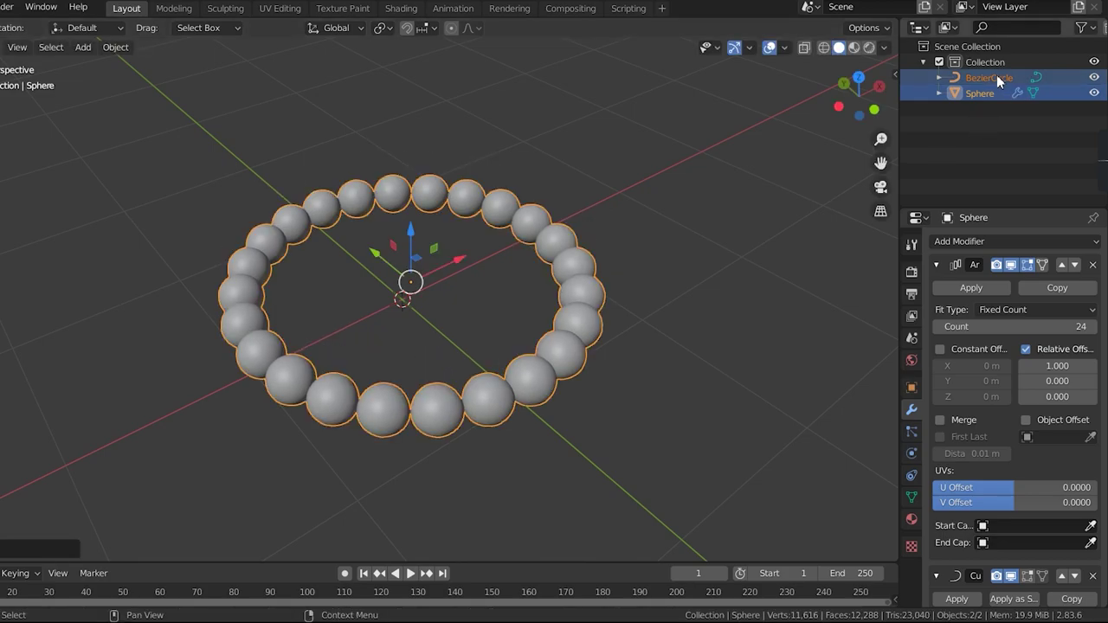
{"action": "left_click", "coordinate": [997, 75]}
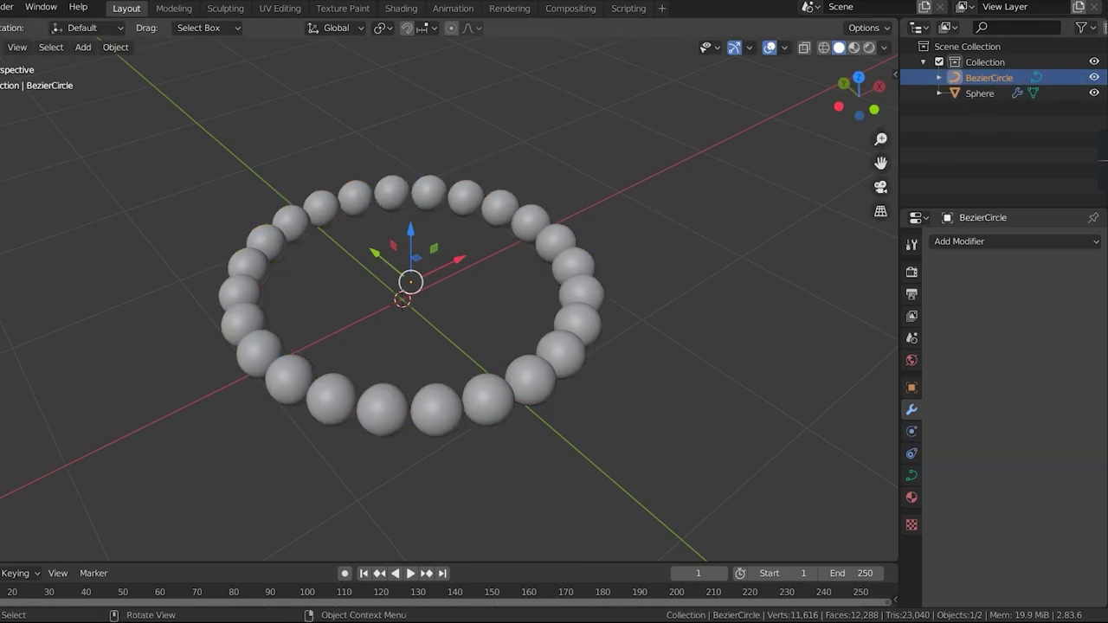
In Edit Mode on the BezierCircle, move the upper control point and the bottom-left point
{"action": "key", "text": "w"}
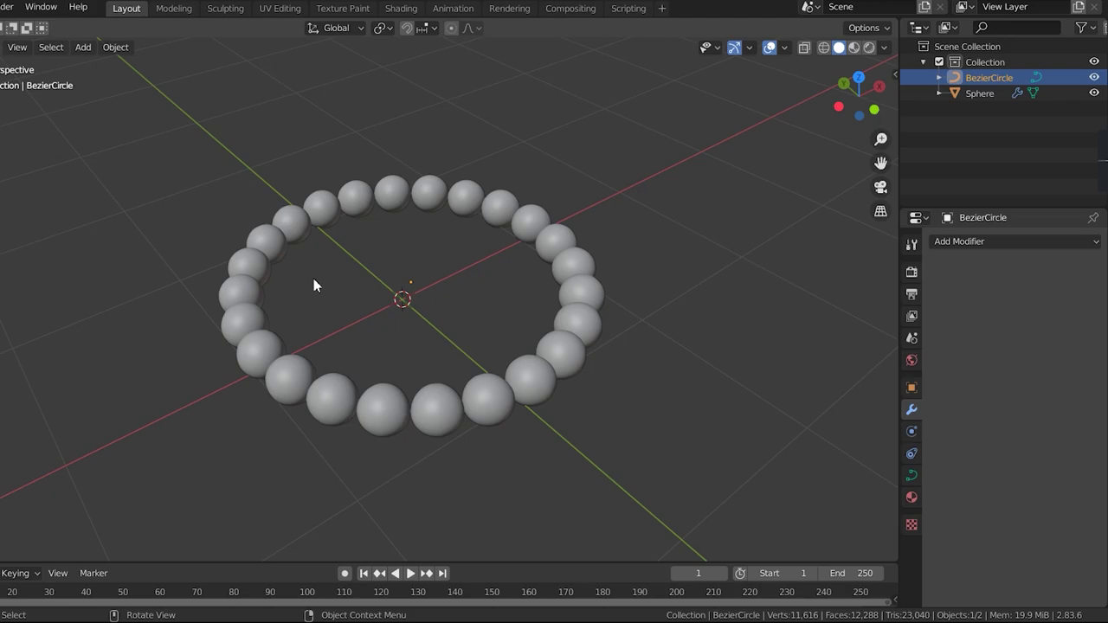
{"action": "key", "text": "Tab"}
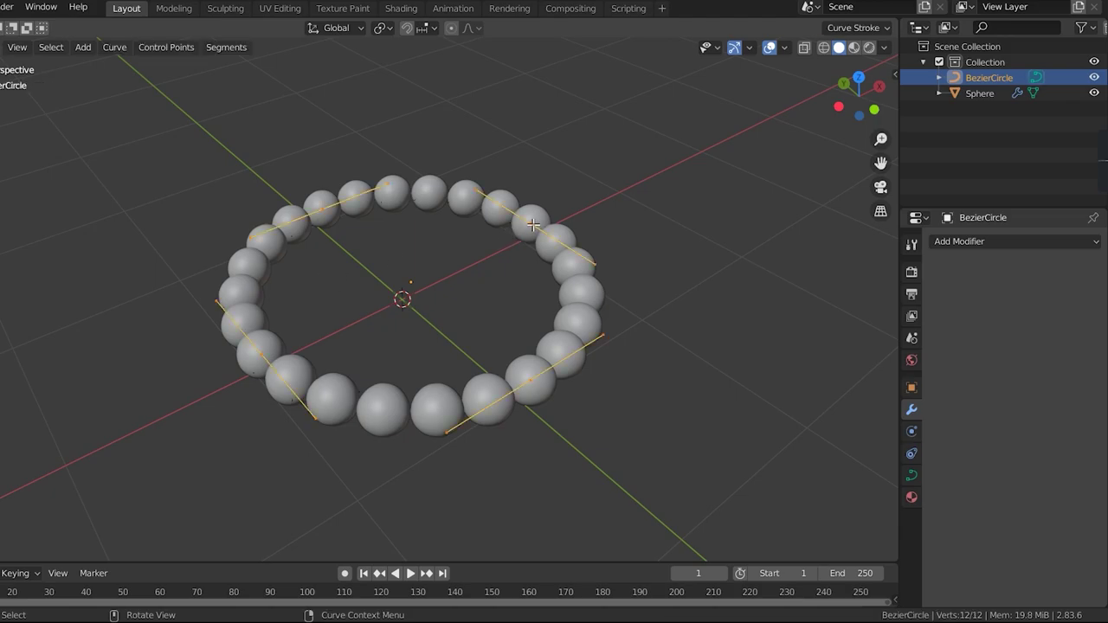
{"action": "key", "text": "g"}
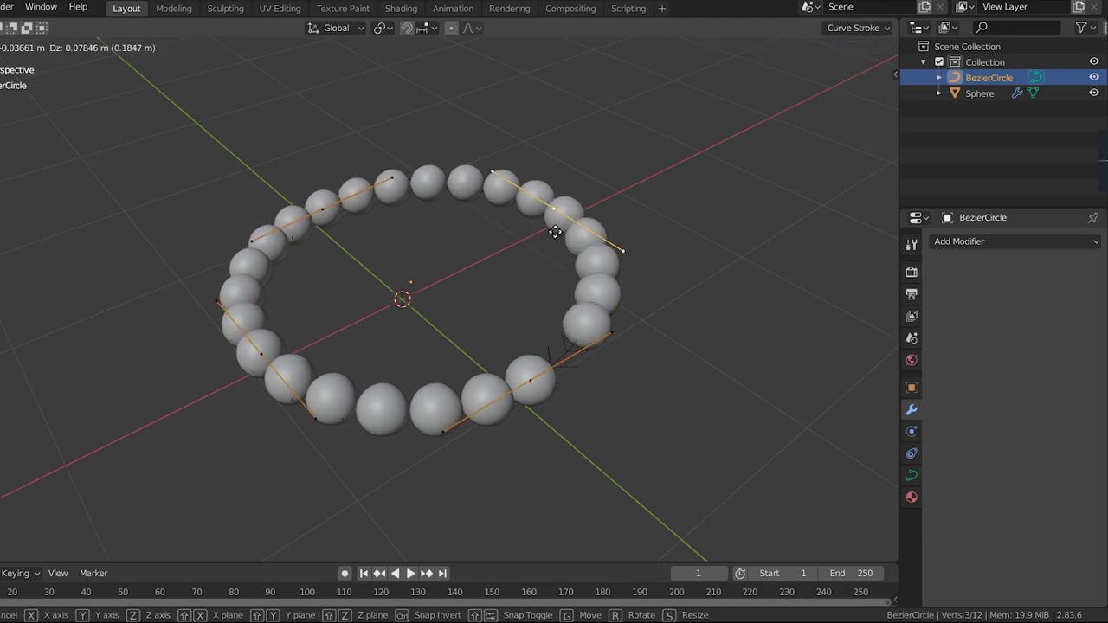
{"action": "left_click", "coordinate": [587, 99]}
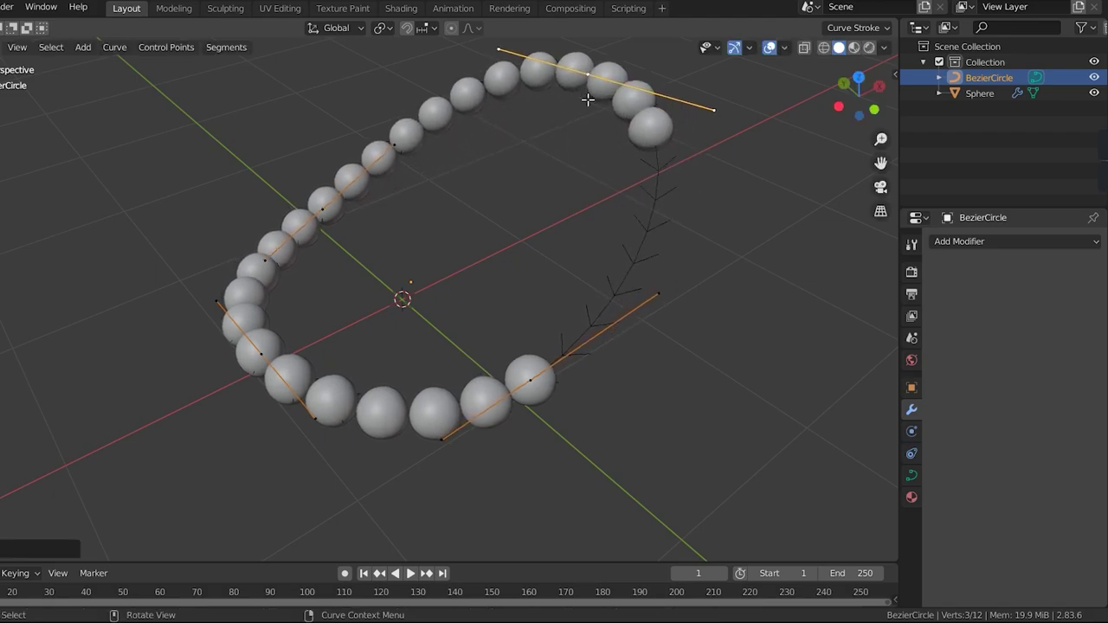
{"action": "left_click", "coordinate": [265, 351]}
{"action": "key", "text": "g"}
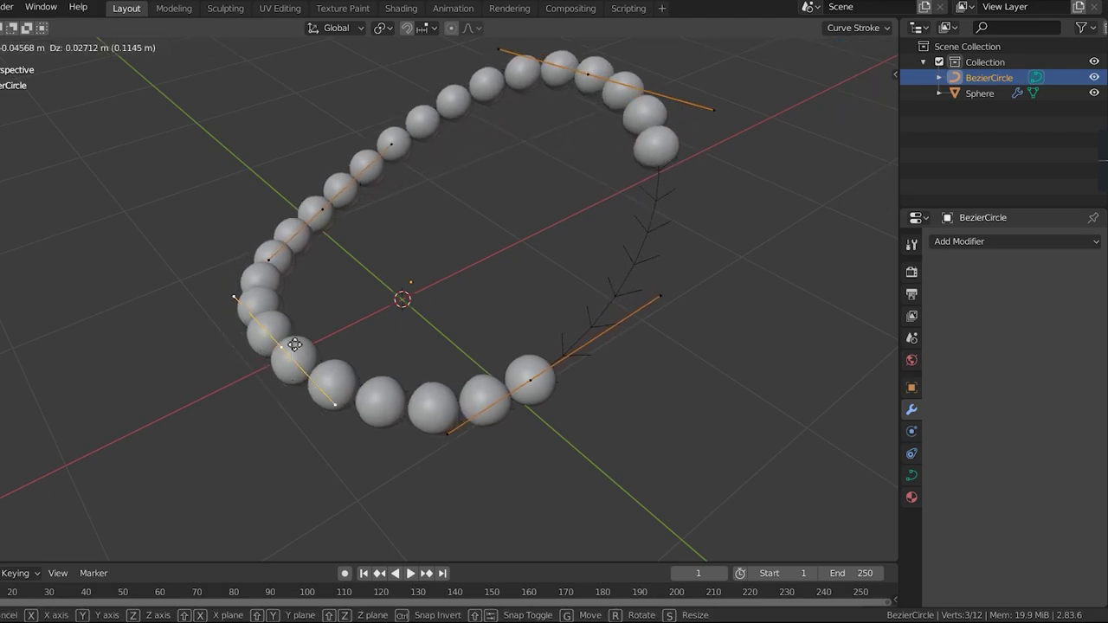
{"action": "left_click", "coordinate": [344, 439]}
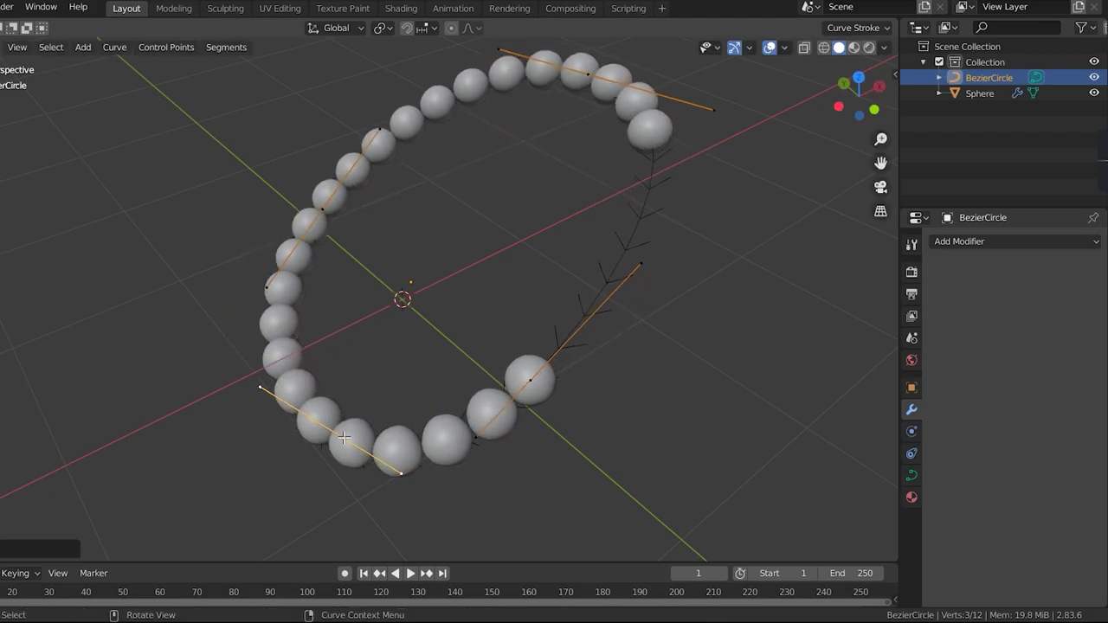
Reposition two curve handles to flatten the loop into a D shape
{"action": "left_click", "coordinate": [403, 476]}
{"action": "key", "text": "g"}
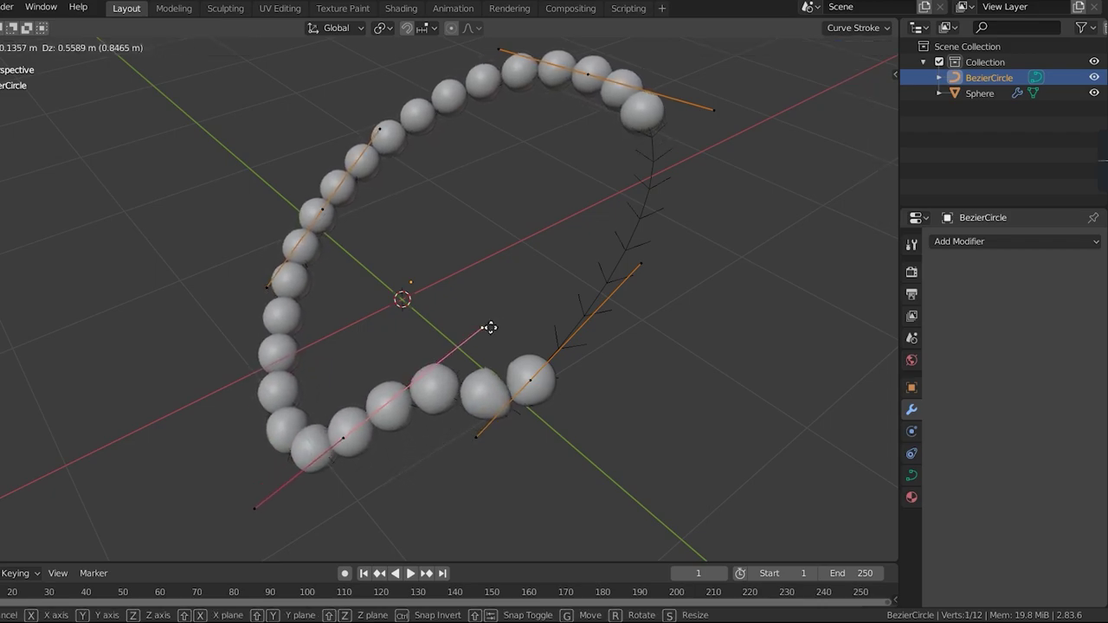
{"action": "left_click", "coordinate": [459, 387]}
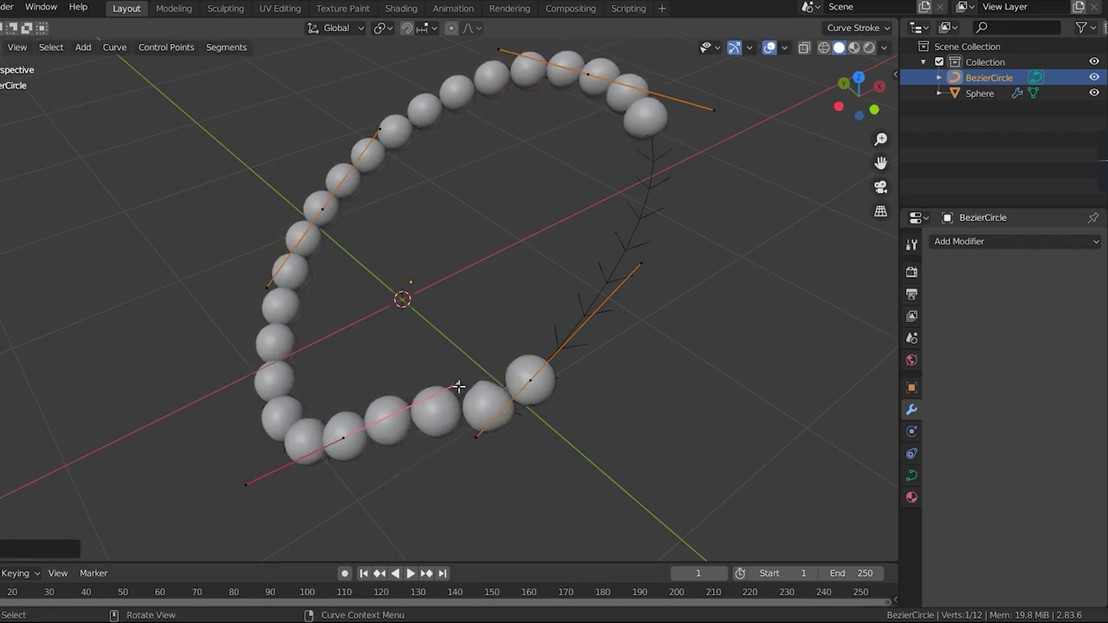
{"action": "key", "text": "g"}
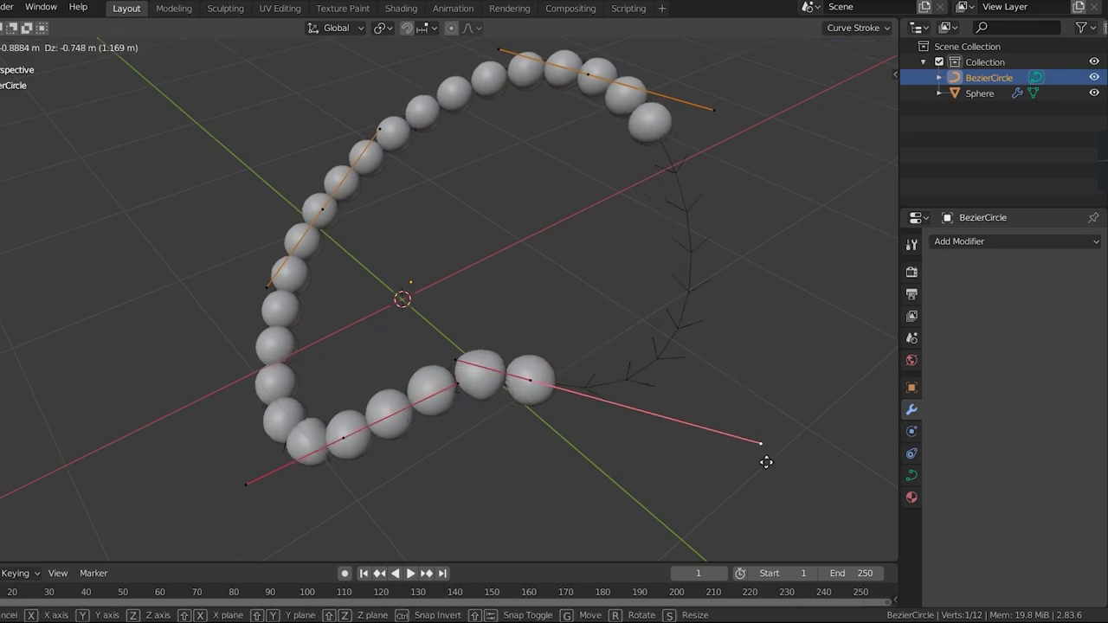
{"action": "left_click", "coordinate": [683, 365]}
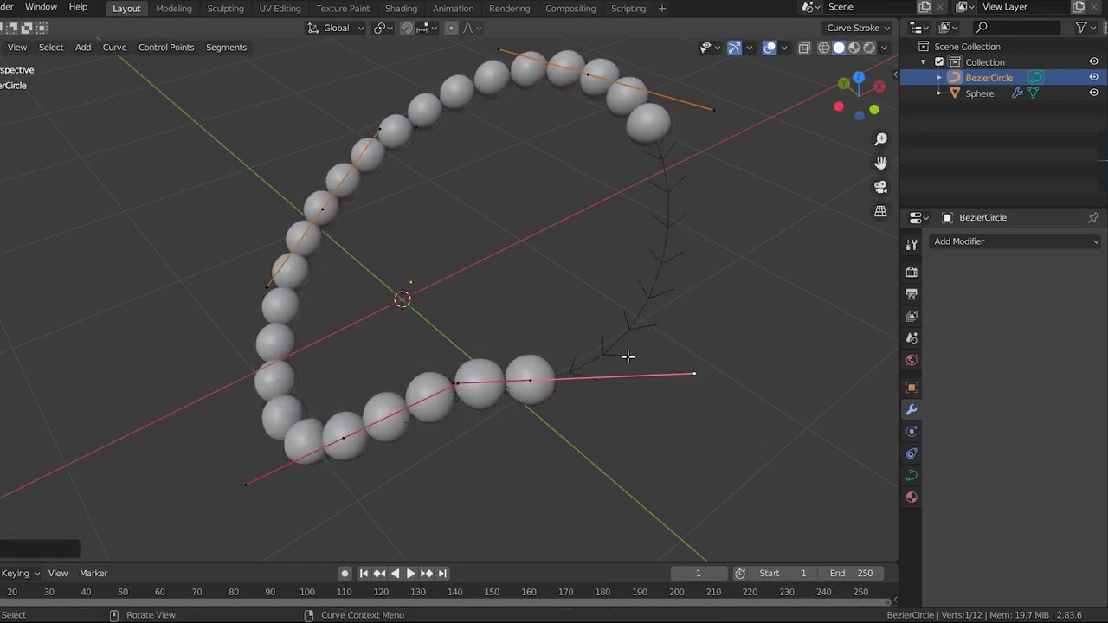
Swing the left curve handle to reshape that side, then leave Edit Mode
{"action": "key", "text": "g"}
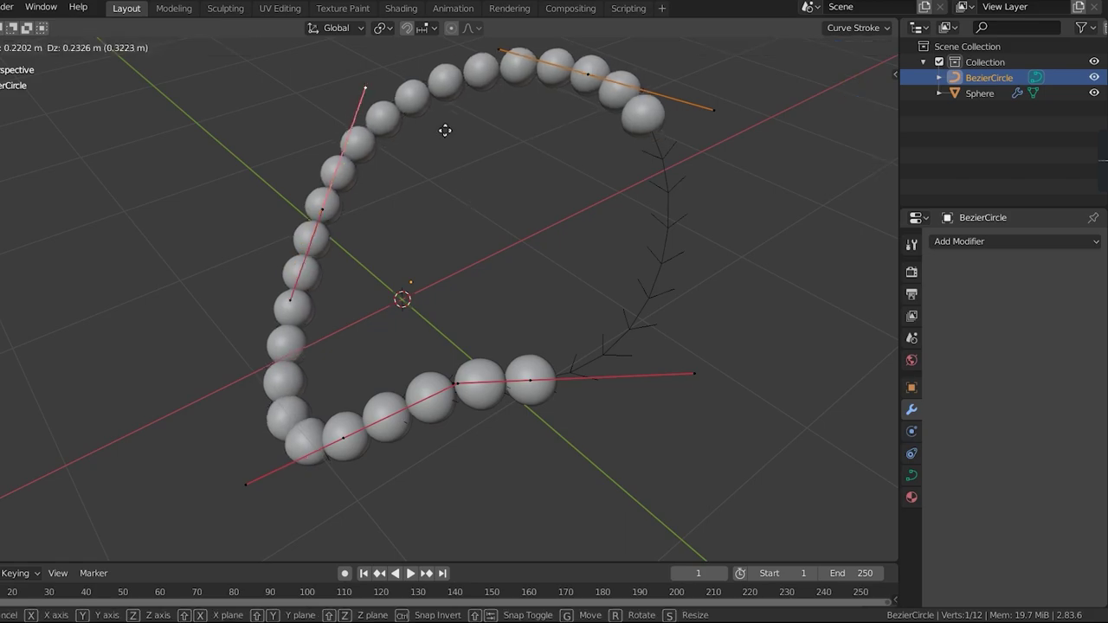
{"action": "left_click", "coordinate": [469, 217]}
{"action": "key", "text": "Tab"}
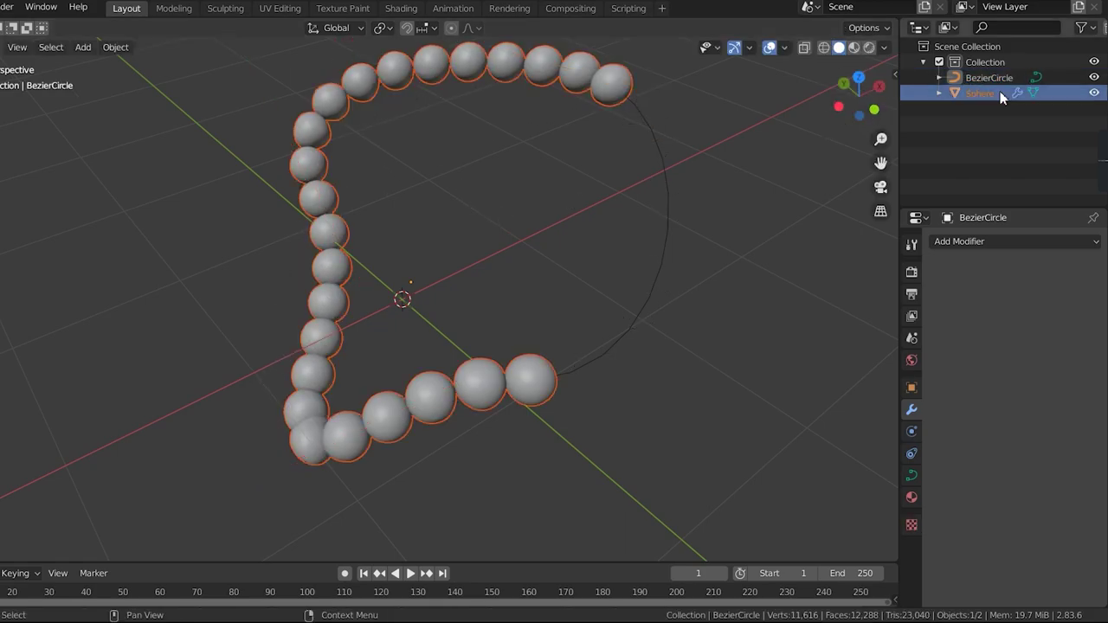
Raise the Sphere's Array count to 33 and scale the array down slightly
{"action": "left_click", "coordinate": [1000, 91]}
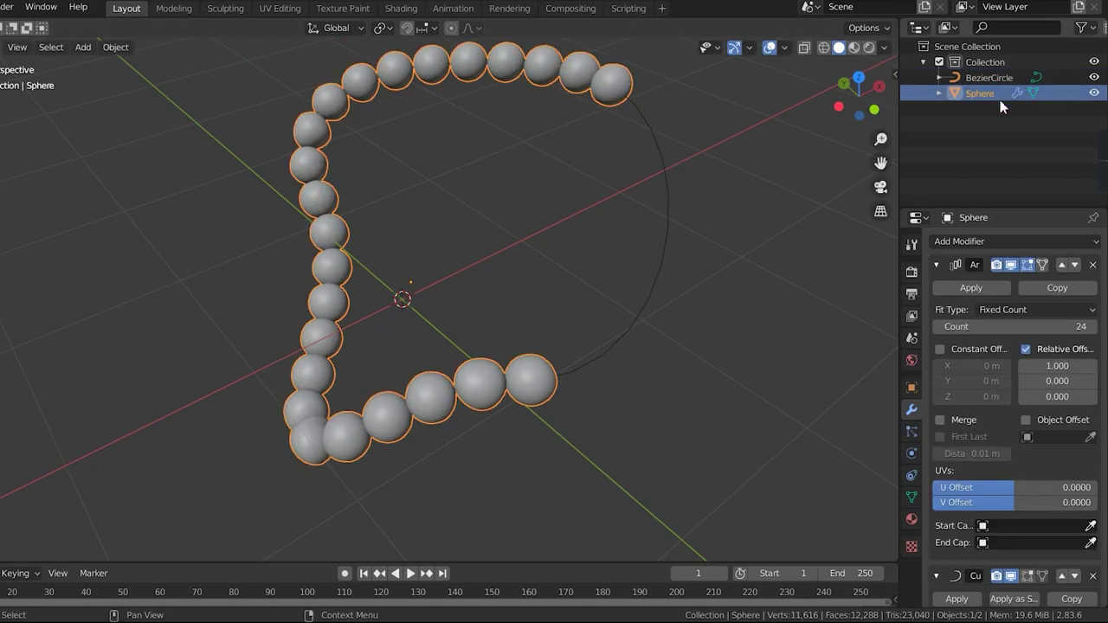
{"action": "left_click", "coordinate": [1092, 326]}
{"action": "left_click", "coordinate": [1091, 327]}
{"action": "left_click", "coordinate": [1092, 326]}
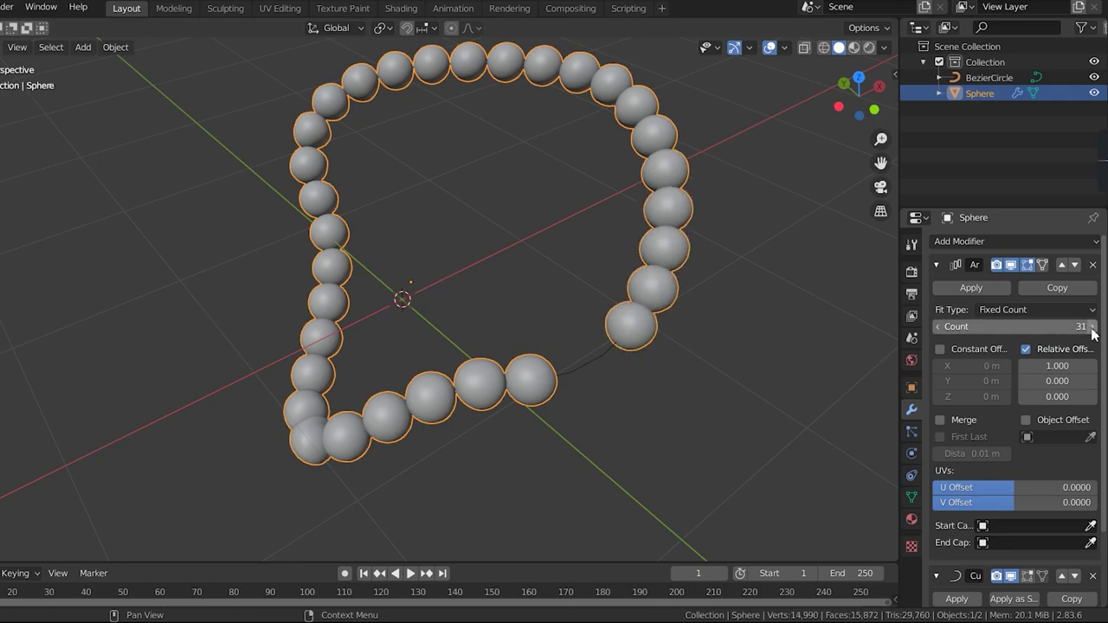
{"action": "left_click", "coordinate": [1091, 327]}
{"action": "left_click", "coordinate": [1092, 326]}
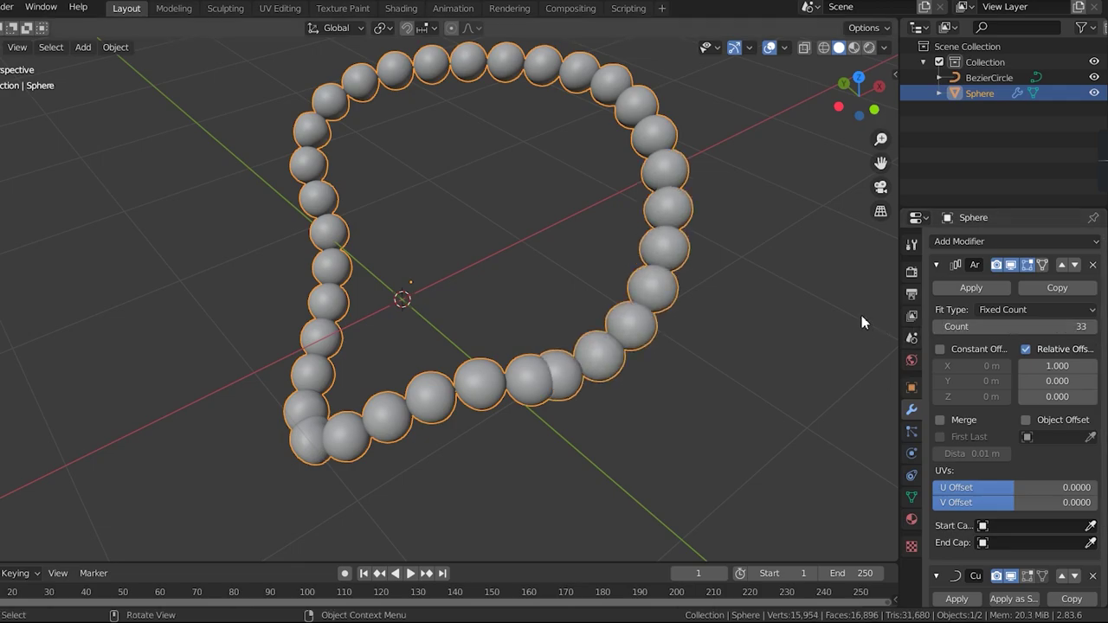
{"action": "key", "text": "s"}
{"action": "left_click", "coordinate": [833, 321]}
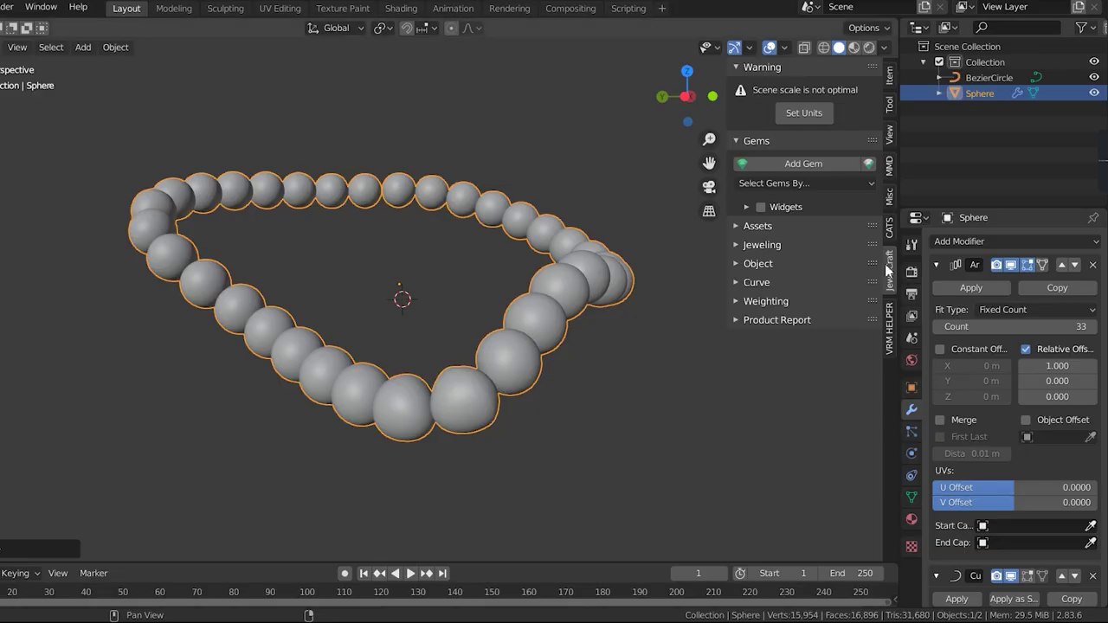
Create a 1 m heart-cut Diamond gem named Heart with JewelCraft's Add Gem
{"action": "left_click", "coordinate": [830, 162]}
{"action": "left_click", "coordinate": [870, 277]}
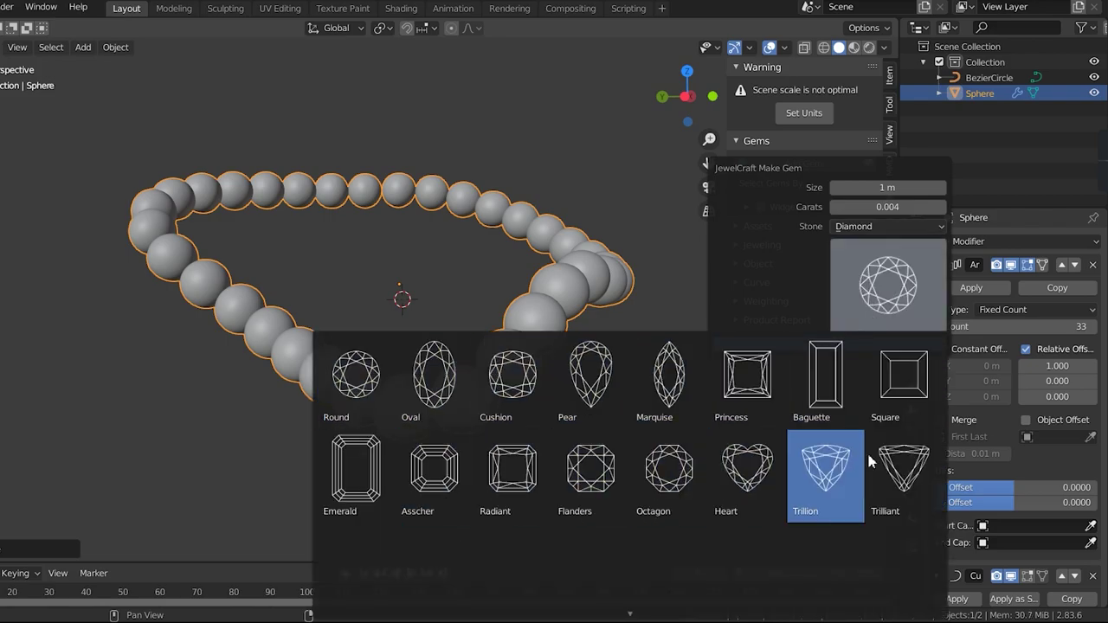
{"action": "left_click", "coordinate": [756, 475]}
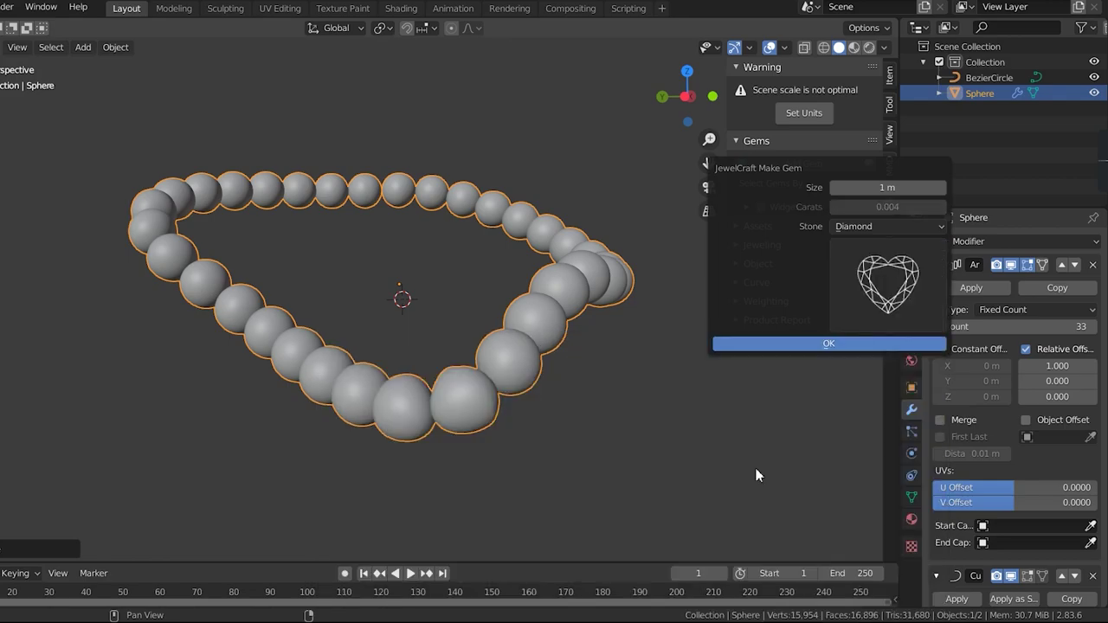
{"action": "left_click", "coordinate": [847, 345]}
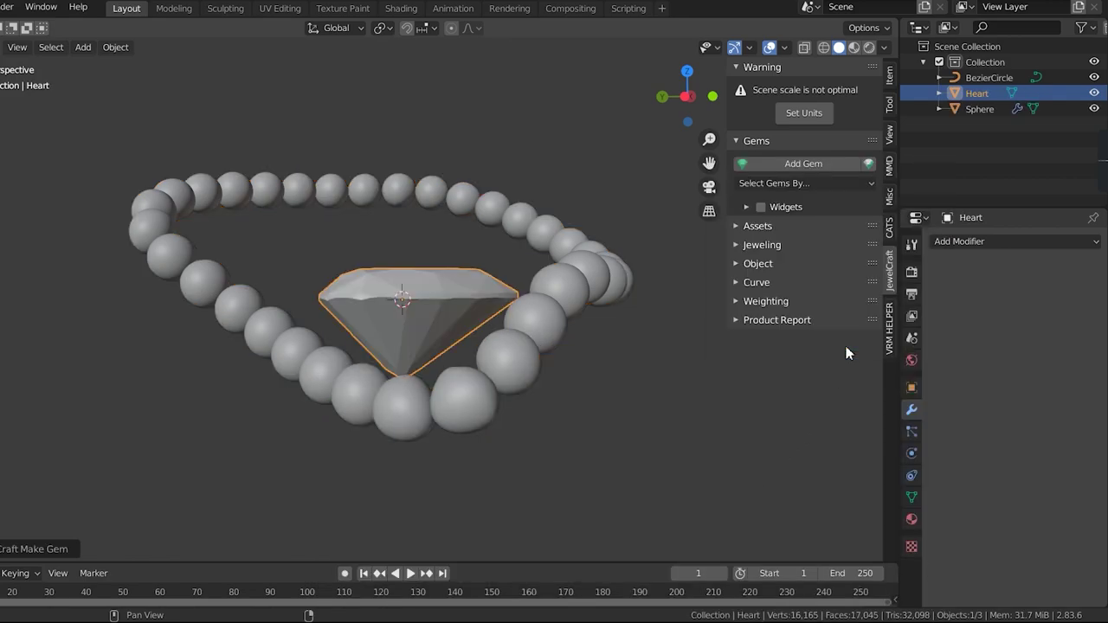
Preview the scene with materials and hide everything except the heart gem
{"action": "middle_click_drag", "start_coordinate": [615, 242], "coordinate": [566, 264]}
{"action": "key", "text": "z"}
{"action": "key", "text": "shift+h"}
Snap to a side view and start rotating the heart upright
{"action": "left_click", "coordinate": [673, 116]}
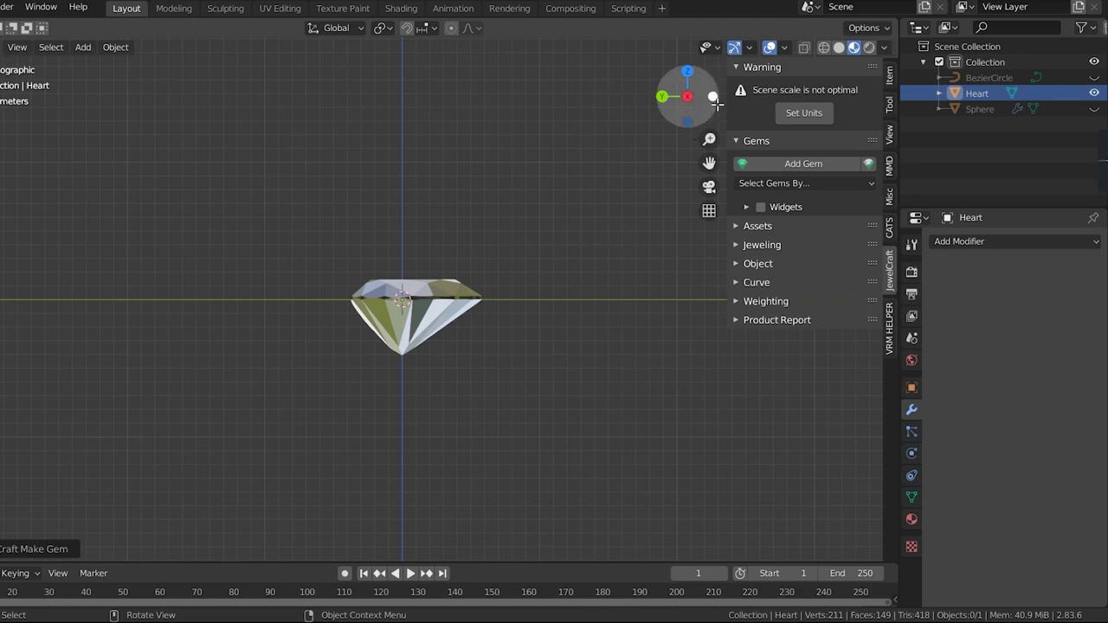
{"action": "left_click_drag", "start_coordinate": [716, 104], "coordinate": [474, 254]}
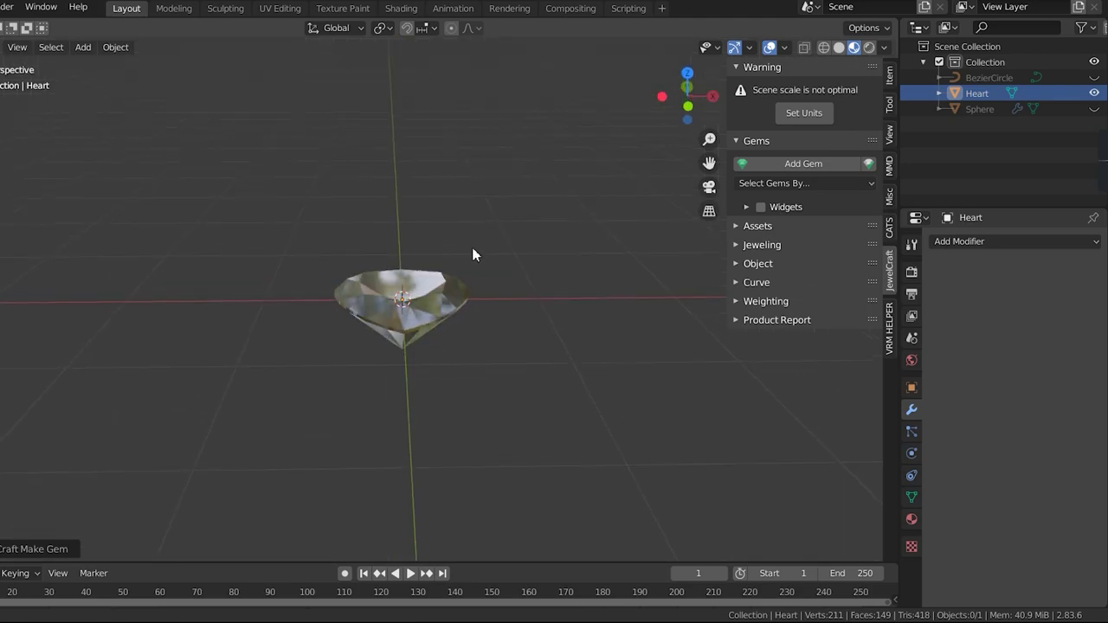
{"action": "left_click", "coordinate": [662, 97]}
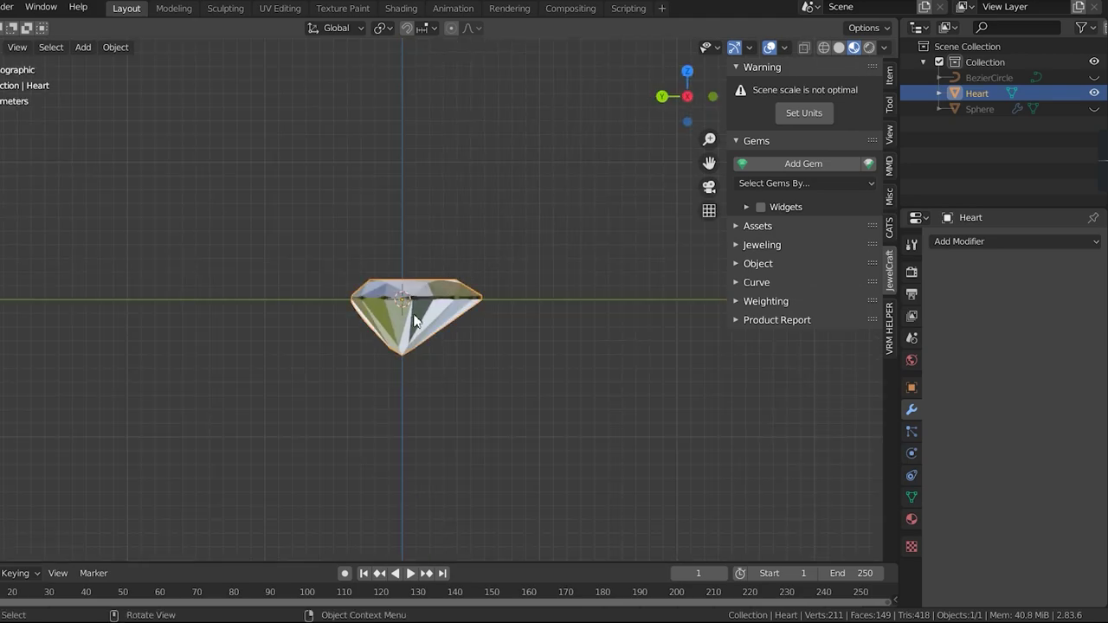
{"action": "key", "text": "r"}
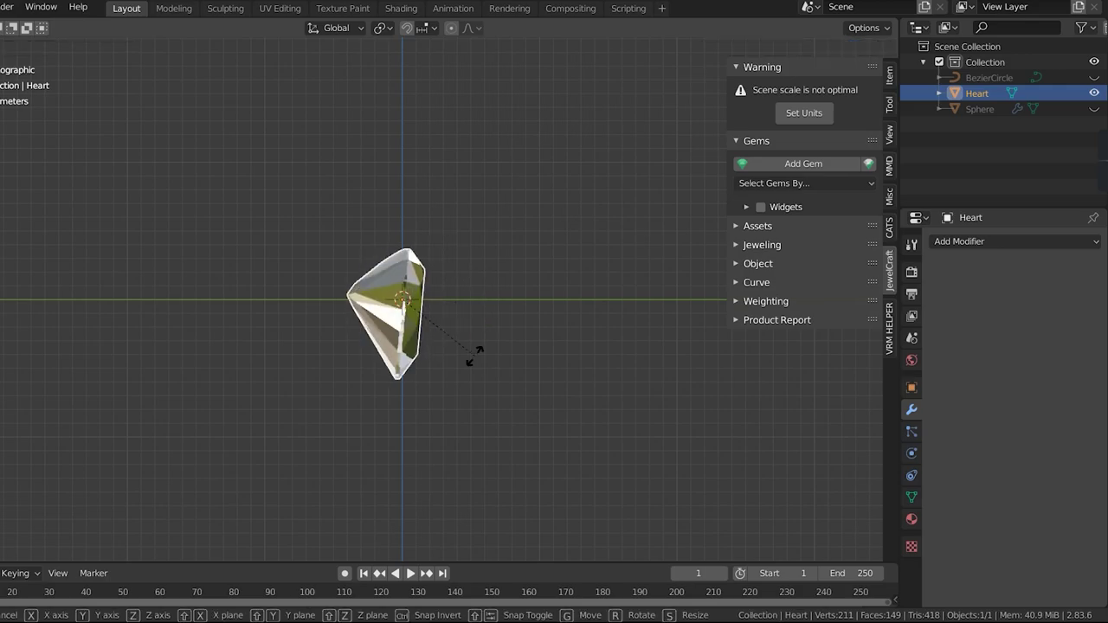
Confirm the heart's upright rotation in front view and apply all its transforms
{"action": "key", "text": "Escape"}
{"action": "key", "text": "KP_1"}
{"action": "left_click", "coordinate": [115, 47]}
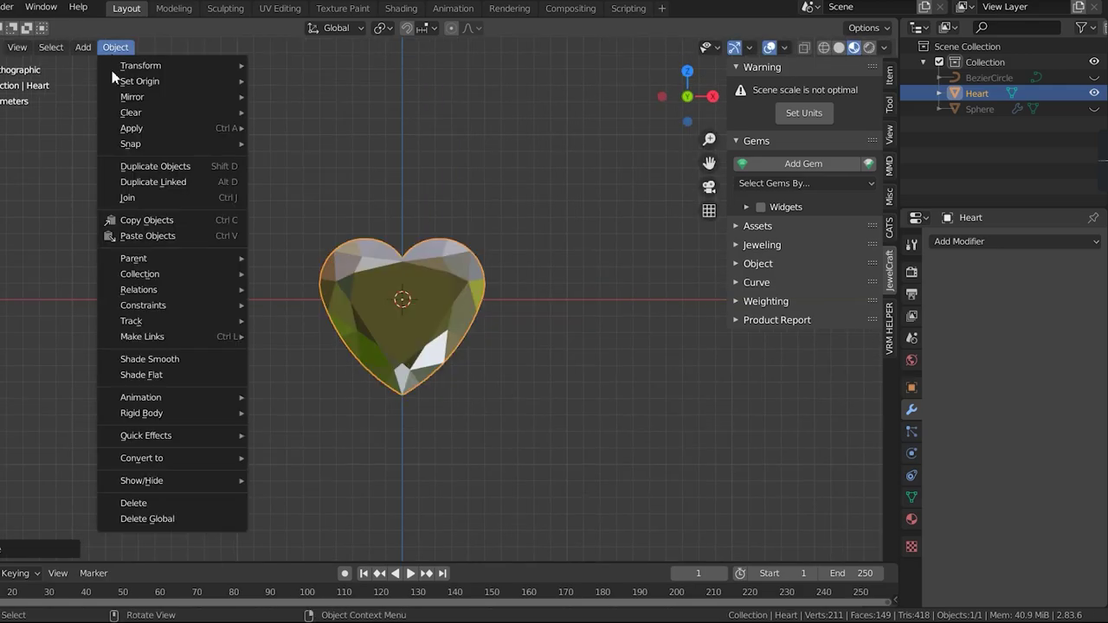
{"action": "mouse_move", "coordinate": [132, 128]}
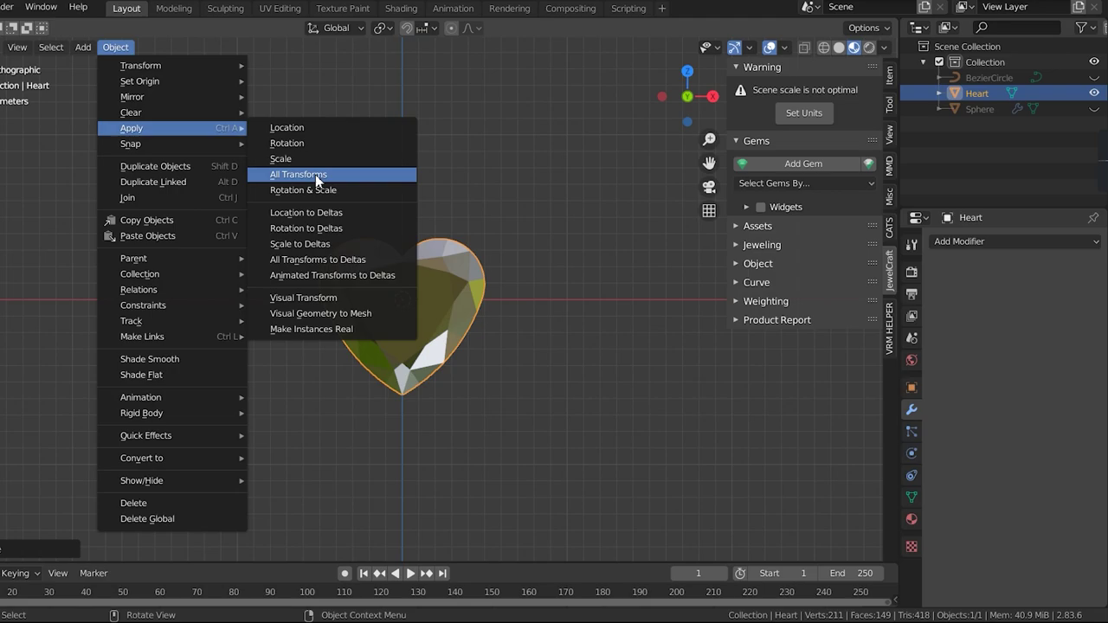
{"action": "left_click", "coordinate": [315, 174]}
Add a new Bezier circle, scale it up around the heart, and reselect the heart
{"action": "scroll", "coordinate": [345, 190], "scroll_direction": "down", "scroll_amount": 3}
{"action": "mouse_move", "coordinate": [346, 190]}
{"action": "middle_mouse_down"}
{"action": "mouse_move", "coordinate": [346, 293]}
{"action": "mouse_move", "coordinate": [343, 279]}
{"action": "middle_mouse_up"}
{"action": "left_click", "coordinate": [83, 47]}
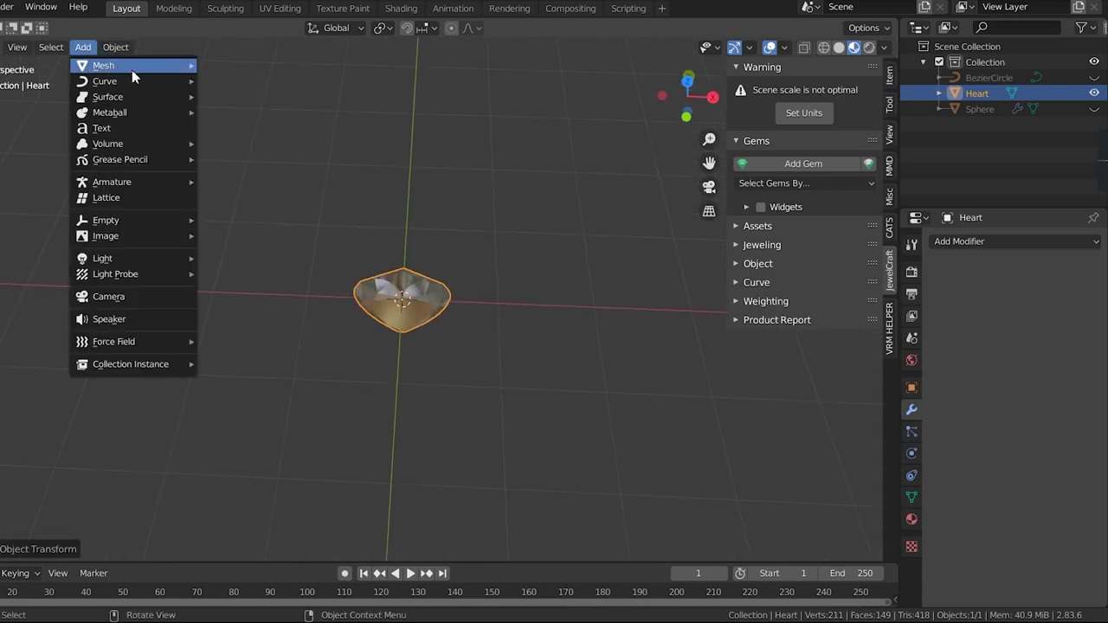
{"action": "mouse_move", "coordinate": [136, 81]}
{"action": "left_click", "coordinate": [220, 97]}
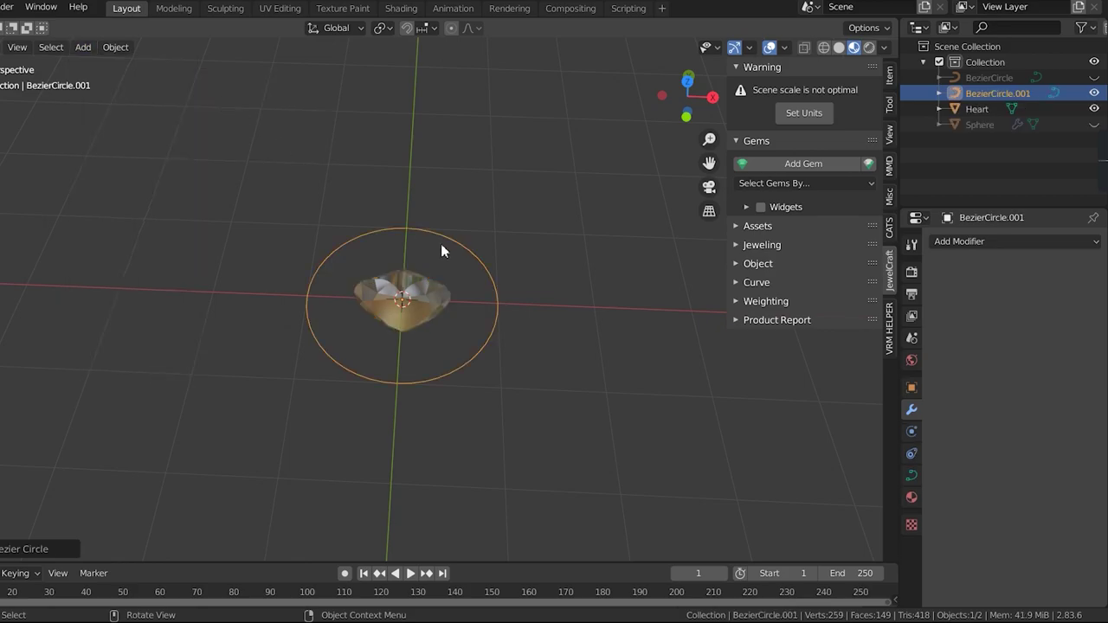
{"action": "key", "text": "s"}
{"action": "left_click", "coordinate": [576, 285]}
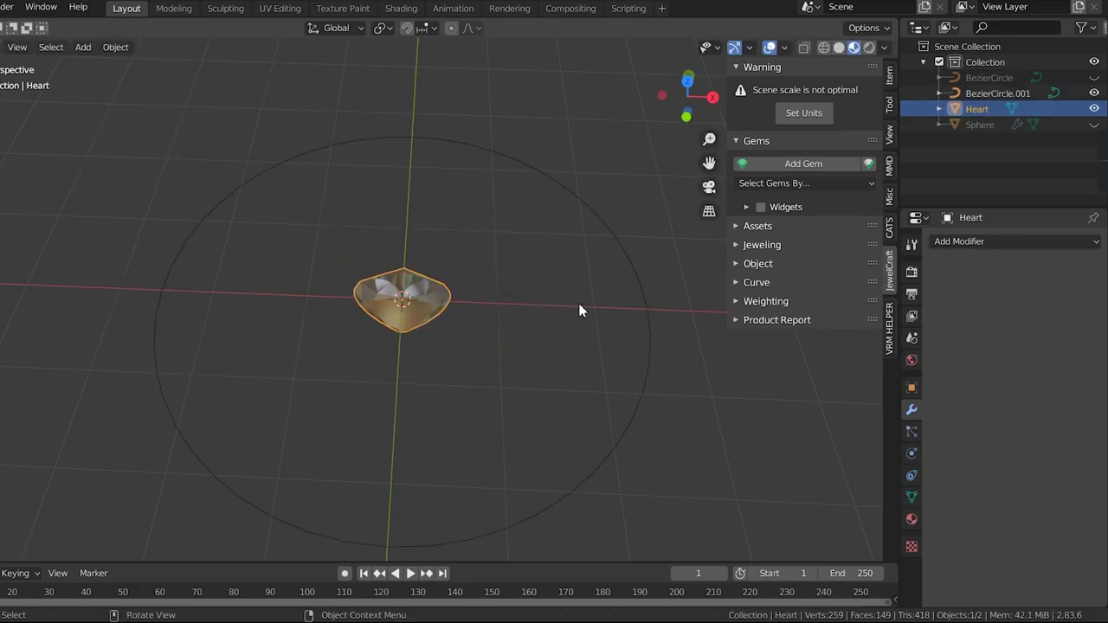
Give the heart an Array modifier plus a Curve modifier targeting BezierCircle.001
{"action": "left_click", "coordinate": [953, 246]}
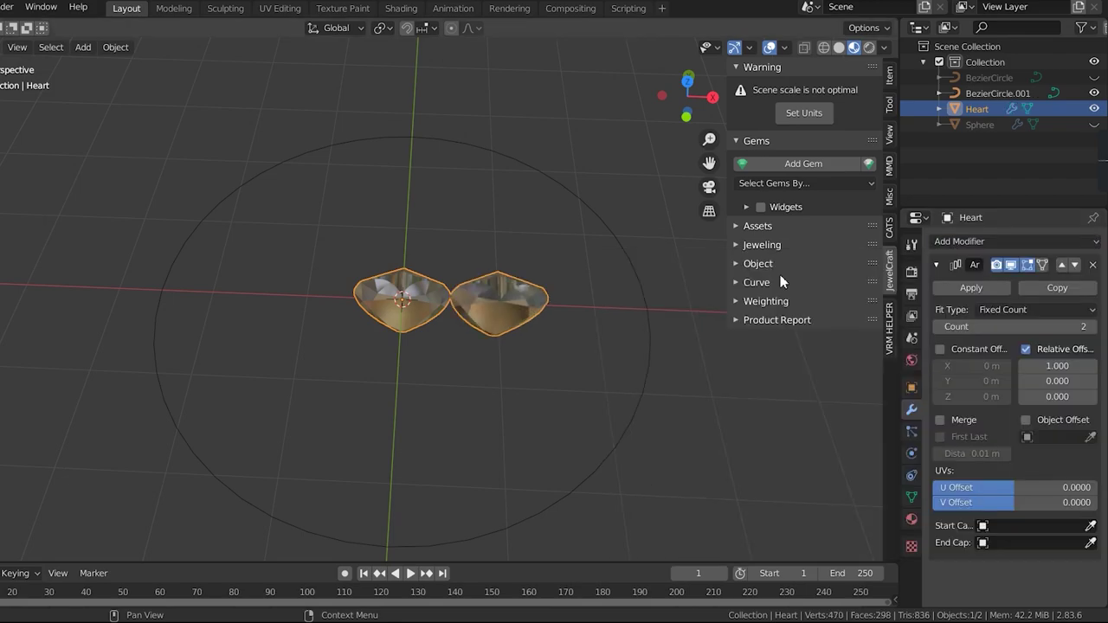
{"action": "middle_click_drag", "start_coordinate": [598, 356], "coordinate": [623, 328]}
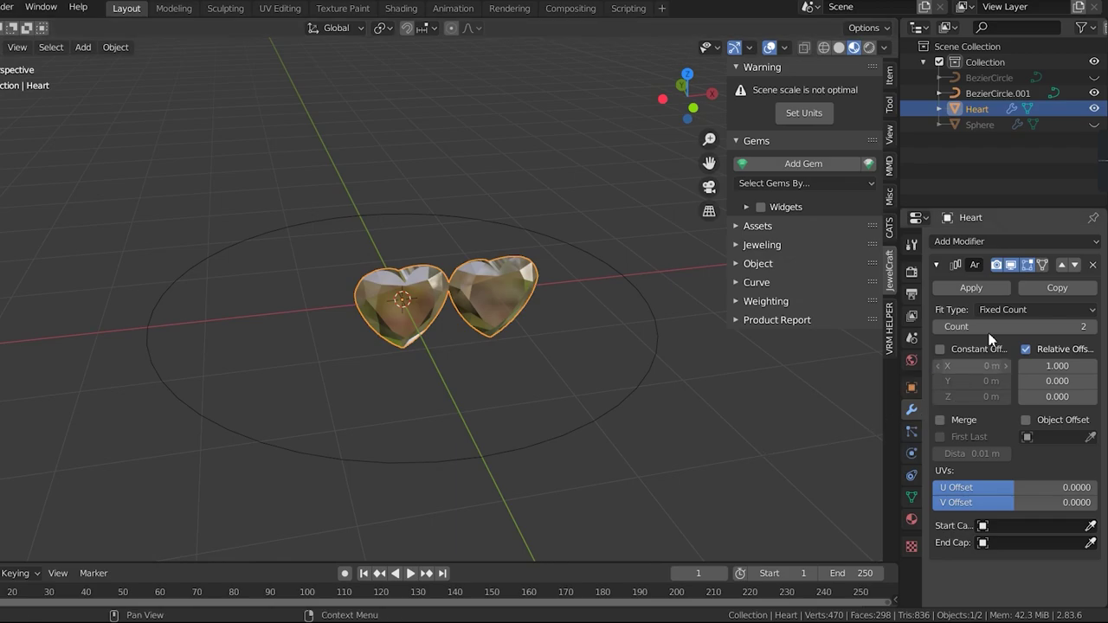
{"action": "left_click", "coordinate": [992, 243]}
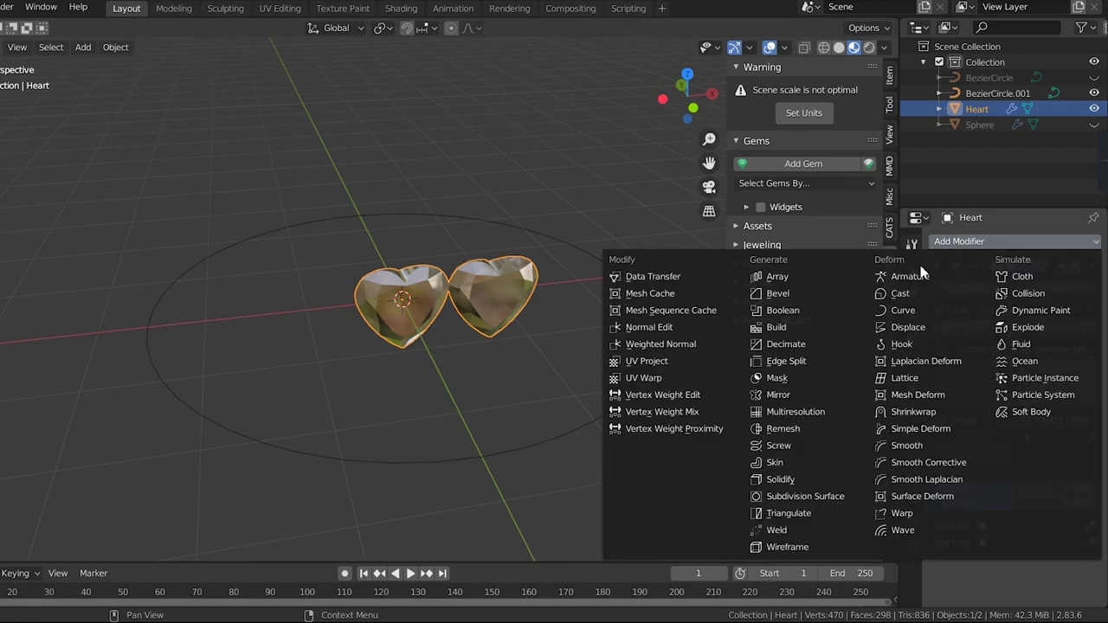
{"action": "left_click", "coordinate": [905, 310]}
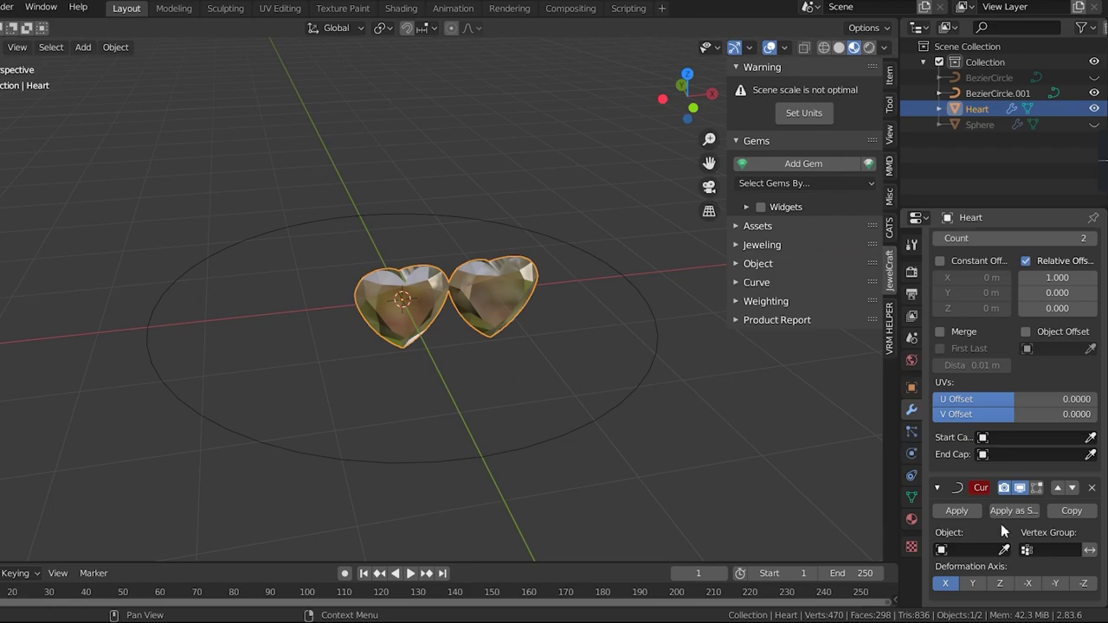
{"action": "left_click", "coordinate": [621, 408]}
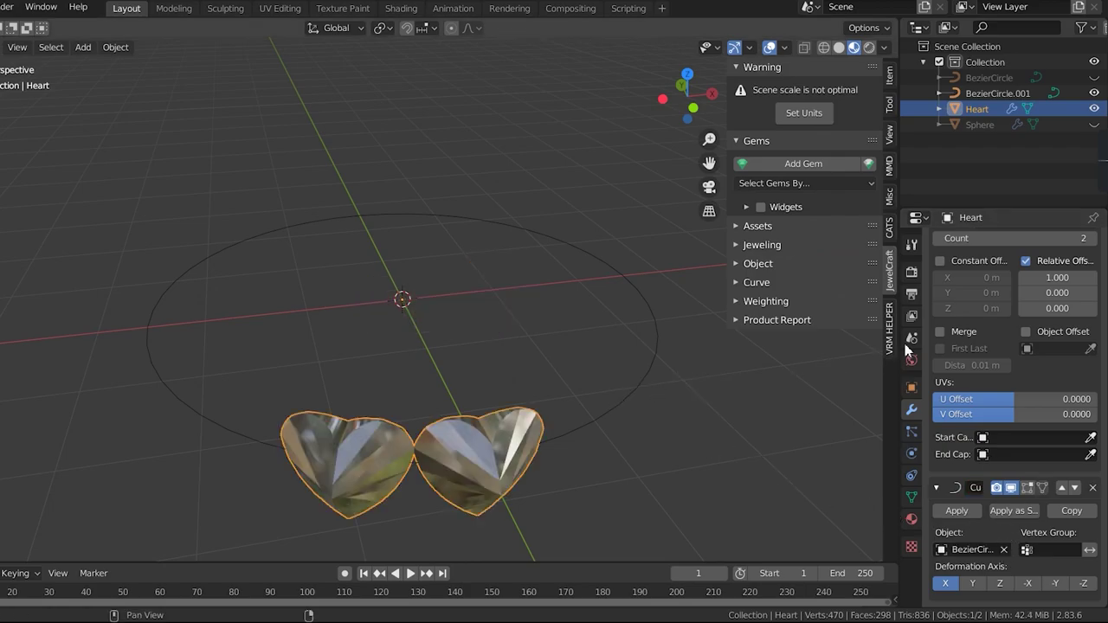
Rotate the heart 180° about the Z axis
{"action": "scroll", "coordinate": [942, 335], "scroll_direction": "up", "scroll_amount": 3}
{"action": "type", "text": "rz"}
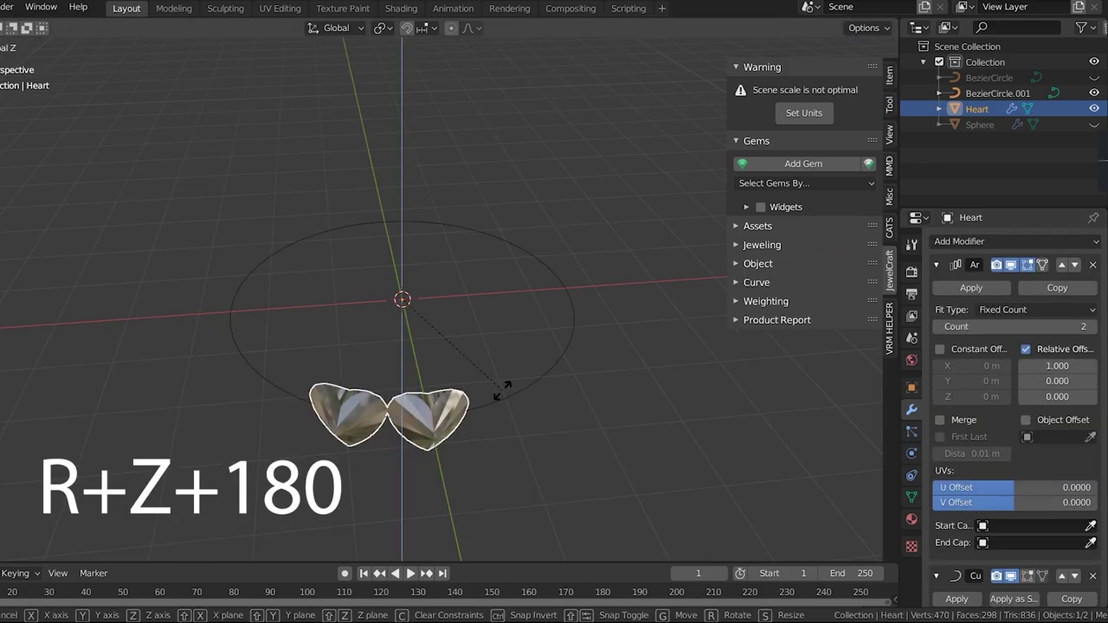
{"action": "type", "text": "180"}
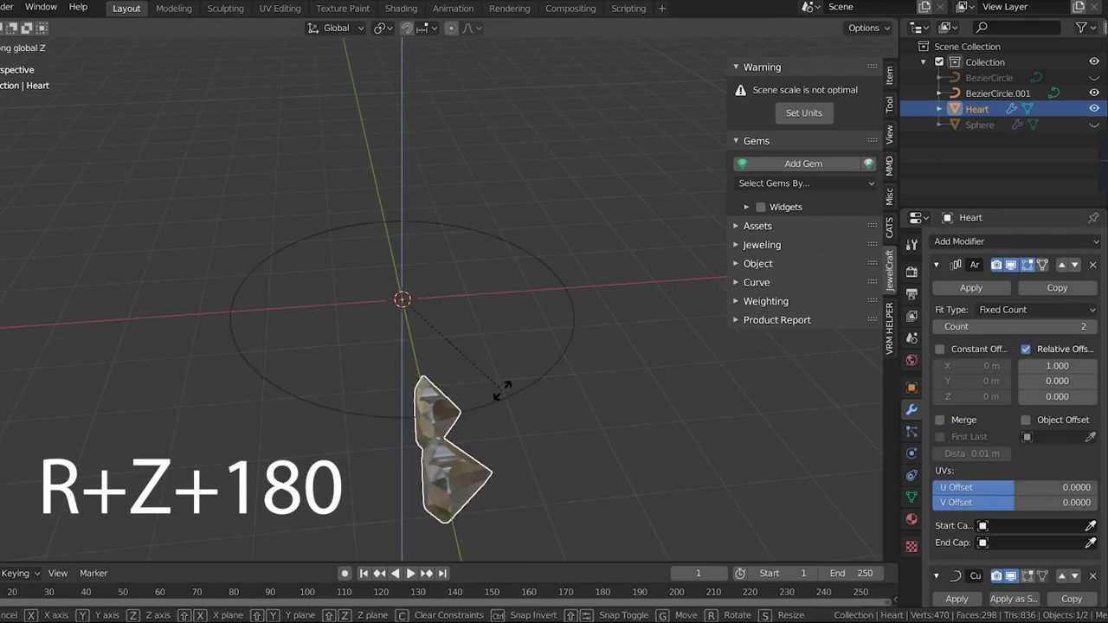
{"action": "type", "text": "180"}
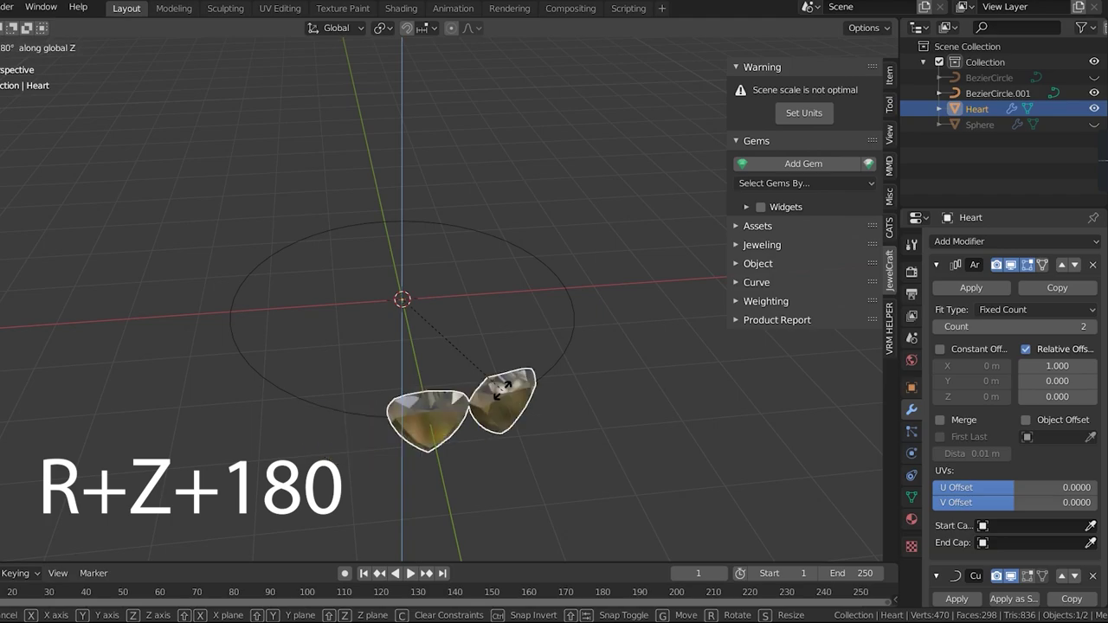
{"action": "key", "text": "Return"}
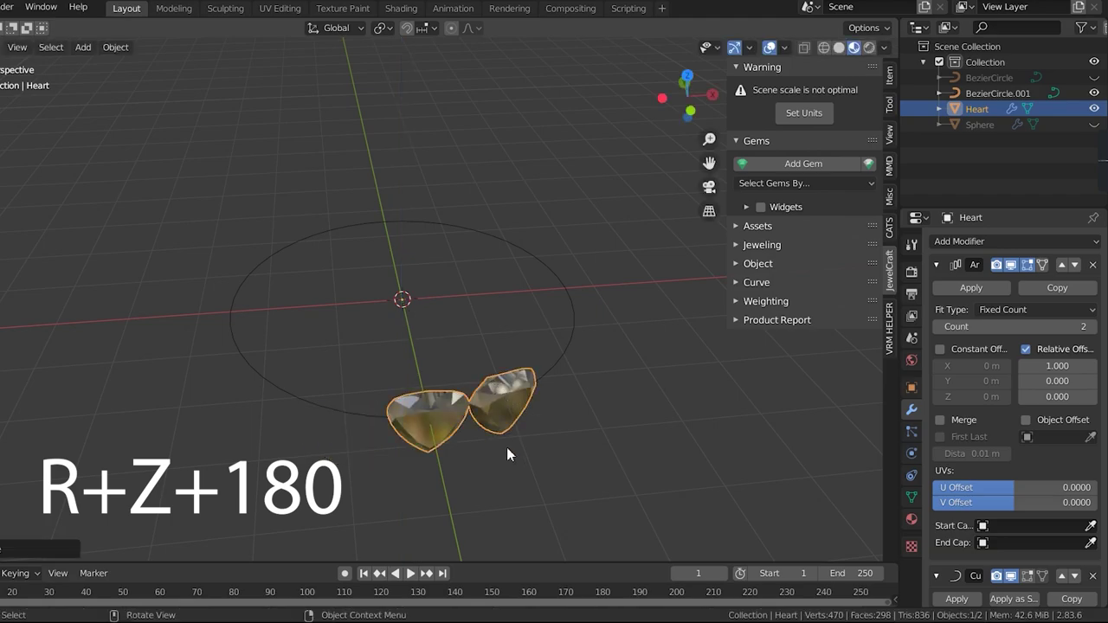
{"action": "middle_click_drag", "start_coordinate": [506, 447], "coordinate": [457, 460]}
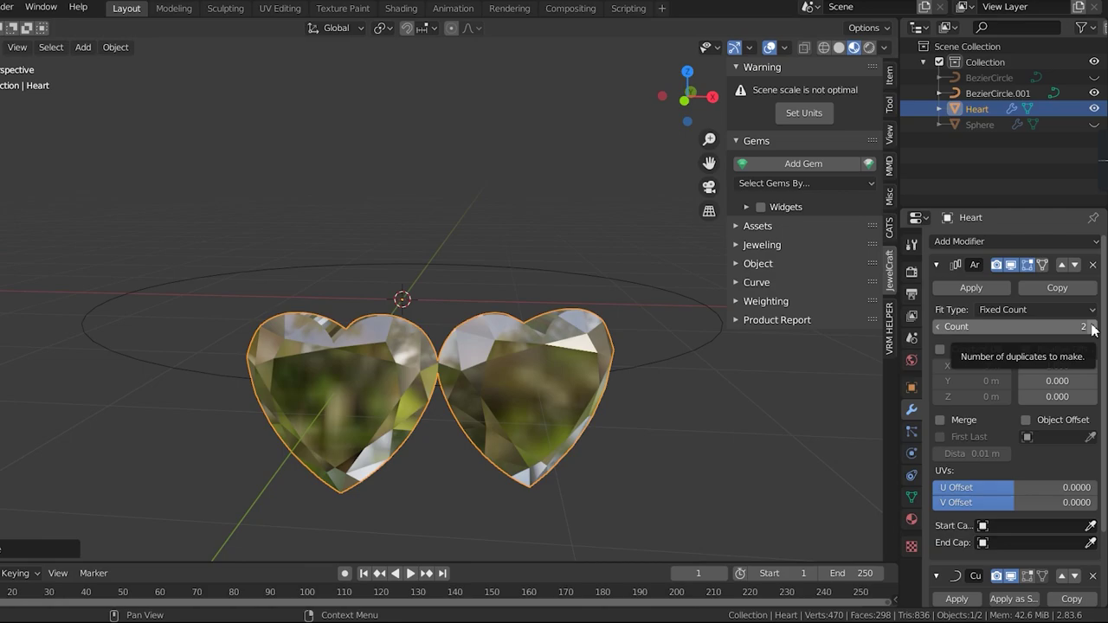
Raise the heart Array count to 16 so the hearts close into a ring
{"action": "left_click_drag", "start_coordinate": [1093, 330], "coordinate": [1107, 330]}
{"action": "scroll", "coordinate": [481, 366], "scroll_direction": "down", "scroll_amount": 3}
{"action": "middle_click_drag", "start_coordinate": [480, 366], "coordinate": [439, 396]}
{"action": "scroll", "coordinate": [469, 368], "scroll_direction": "down", "scroll_amount": 2}
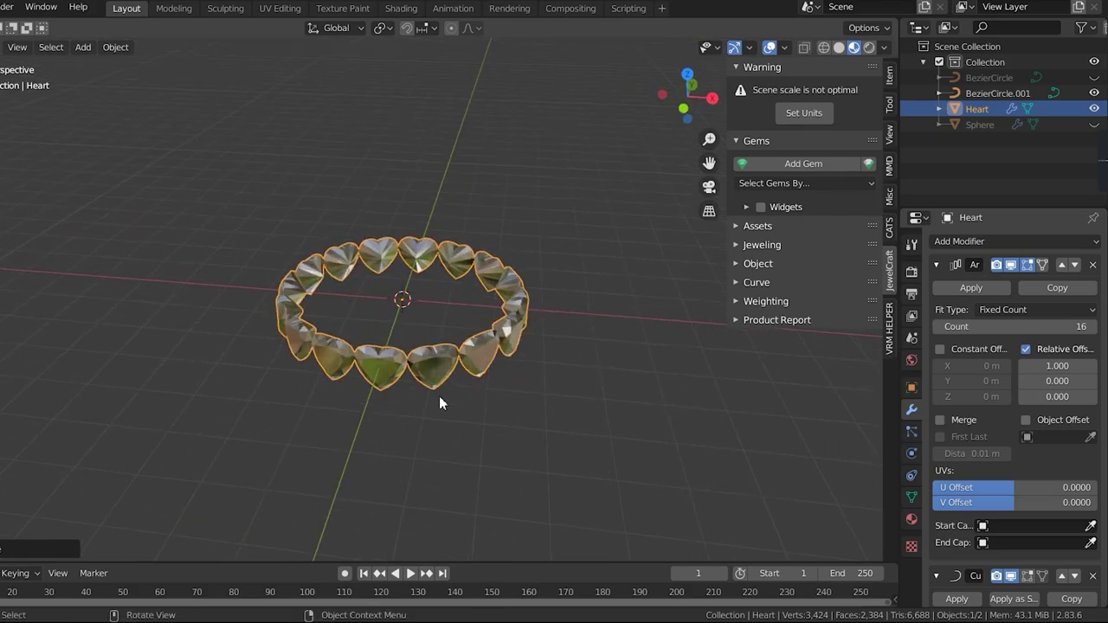
{"action": "scroll", "coordinate": [439, 395], "scroll_direction": "up", "scroll_amount": 3}
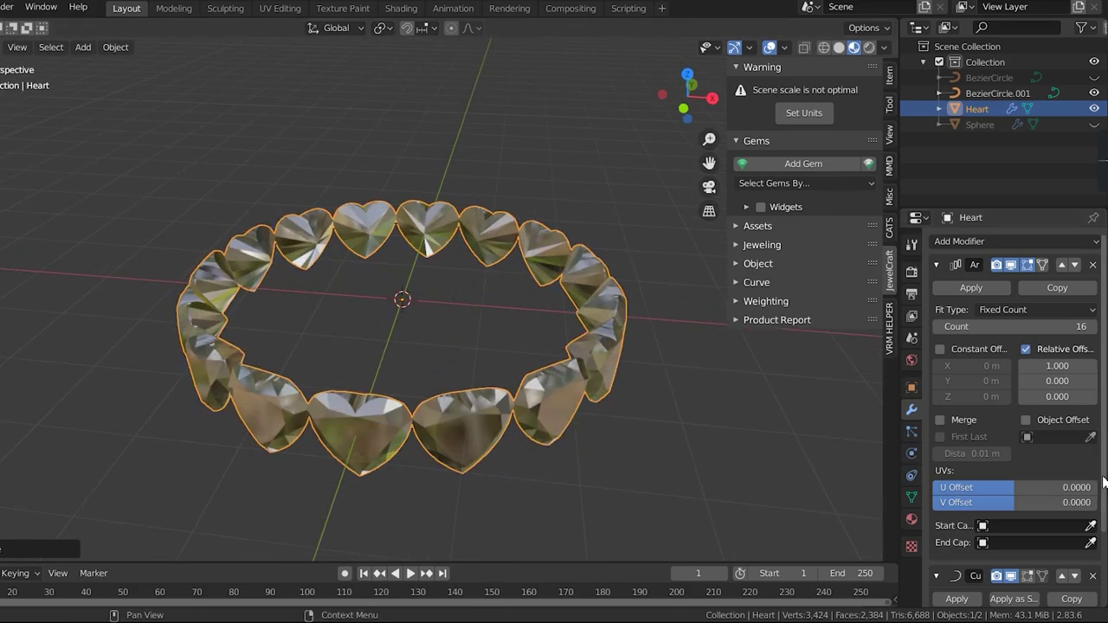
{"action": "scroll", "coordinate": [1033, 438], "scroll_direction": "down", "scroll_amount": 4}
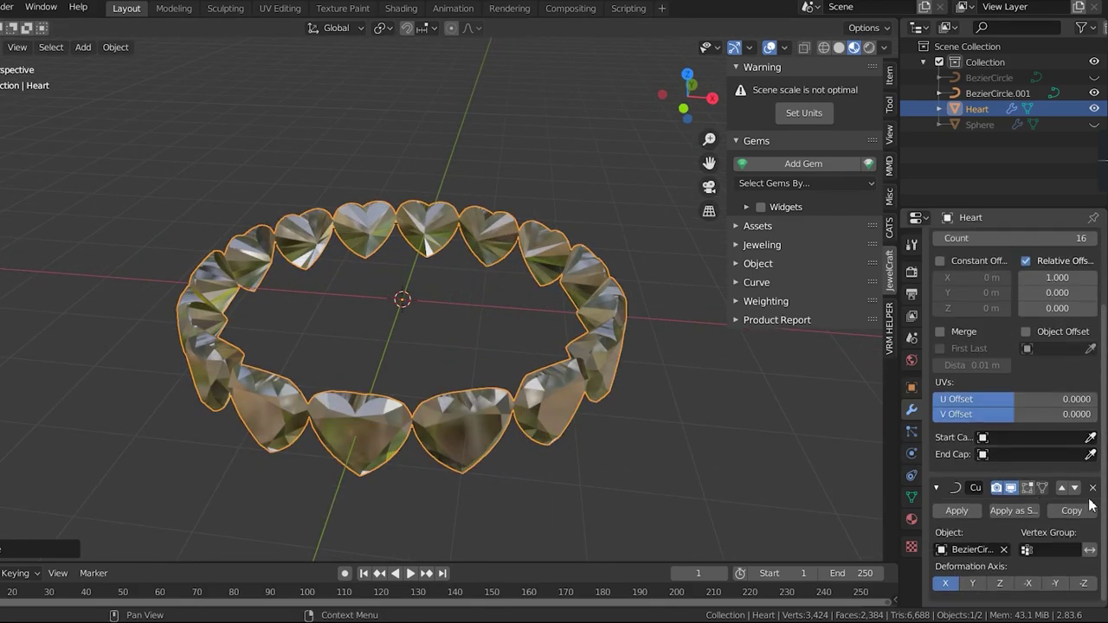
Remove the Curve and Array modifiers from the heart, leaving a single heart gem
{"action": "left_click", "coordinate": [1093, 489]}
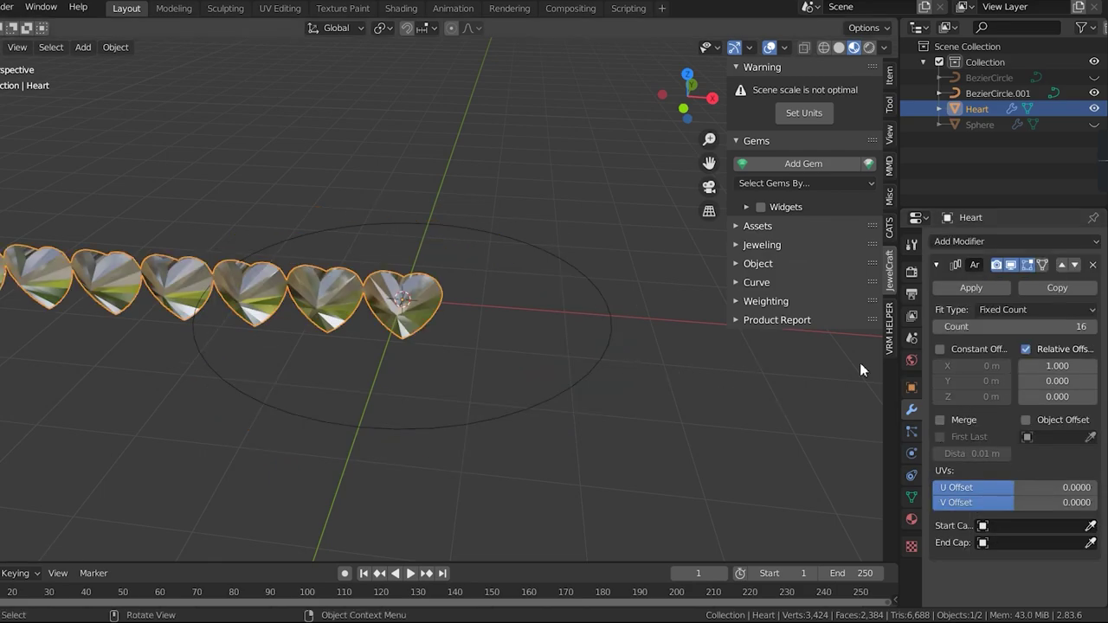
{"action": "left_click", "coordinate": [1093, 265]}
{"action": "middle_click_drag", "start_coordinate": [576, 303], "coordinate": [321, 308]}
{"action": "scroll", "coordinate": [322, 307], "scroll_direction": "up", "scroll_amount": 2}
Add a UV sphere for the bead and scale it to a slightly larger size
{"action": "left_click", "coordinate": [83, 47]}
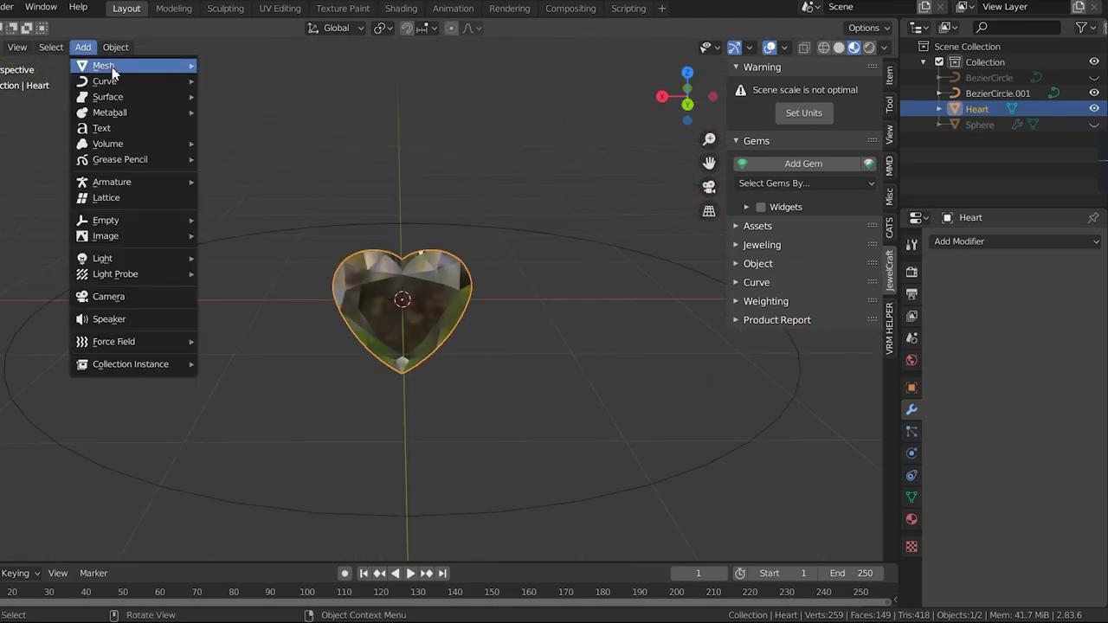
{"action": "mouse_move", "coordinate": [113, 66]}
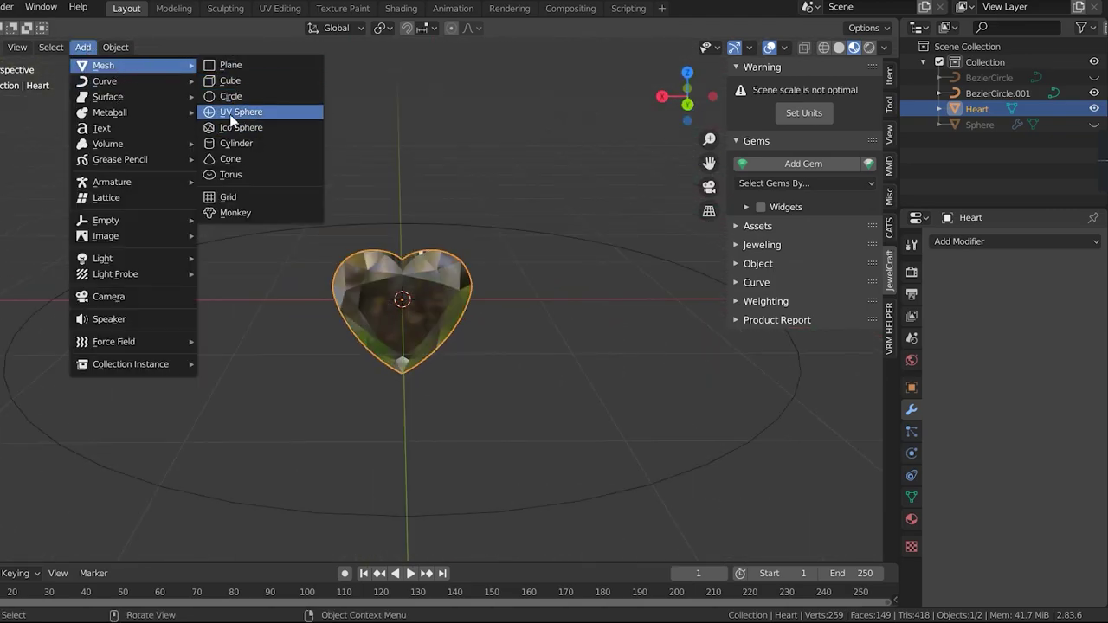
{"action": "left_click", "coordinate": [233, 112]}
{"action": "left_click", "coordinate": [685, 105]}
{"action": "key", "text": "s"}
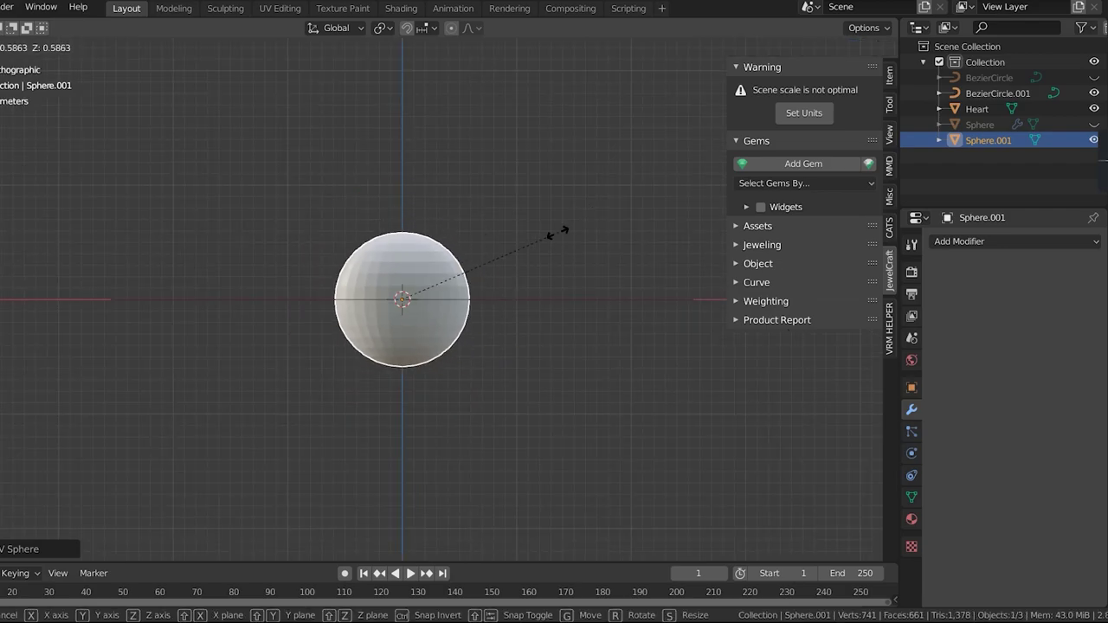
{"action": "left_click", "coordinate": [494, 260]}
Slide the sphere along X until it sits just right of the heart
{"action": "key", "text": "g"}
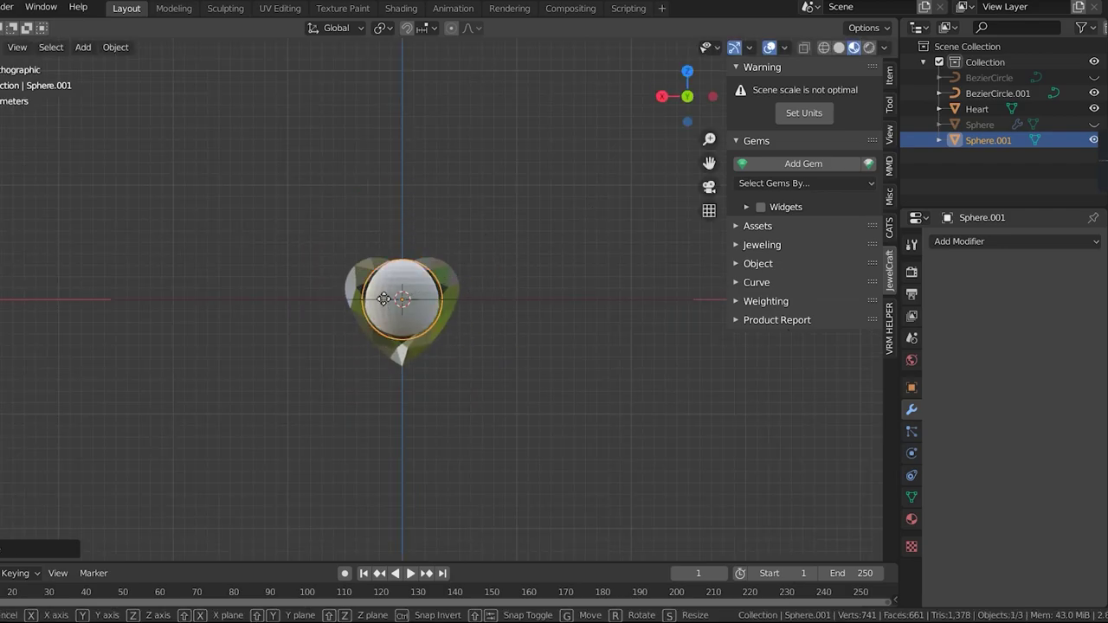
{"action": "key", "text": "z"}
{"action": "key", "text": "x"}
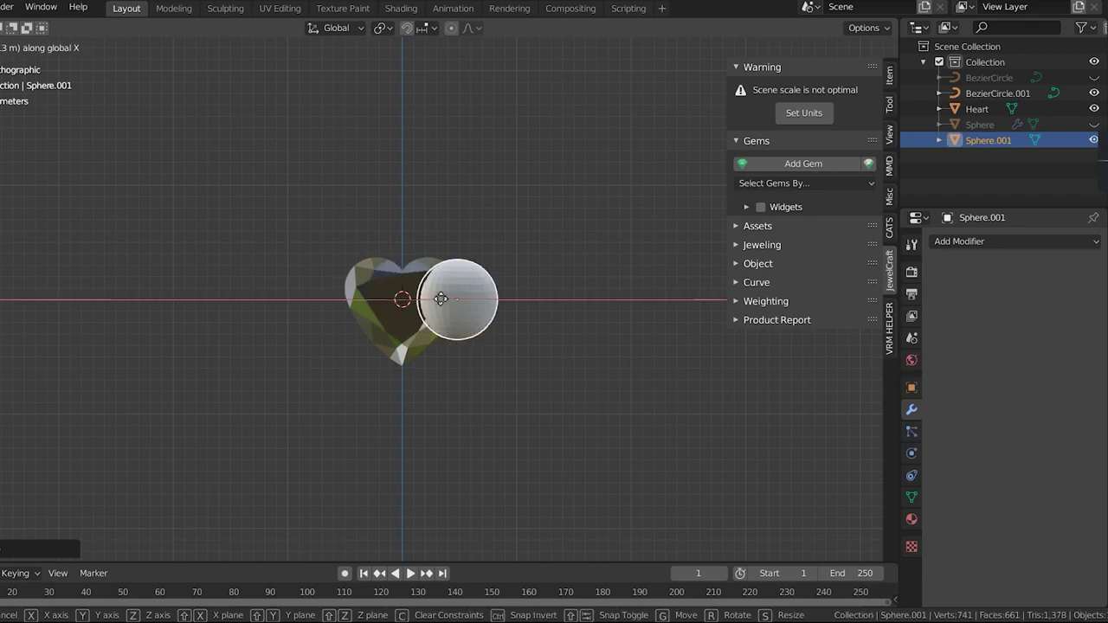
{"action": "left_click", "coordinate": [480, 296]}
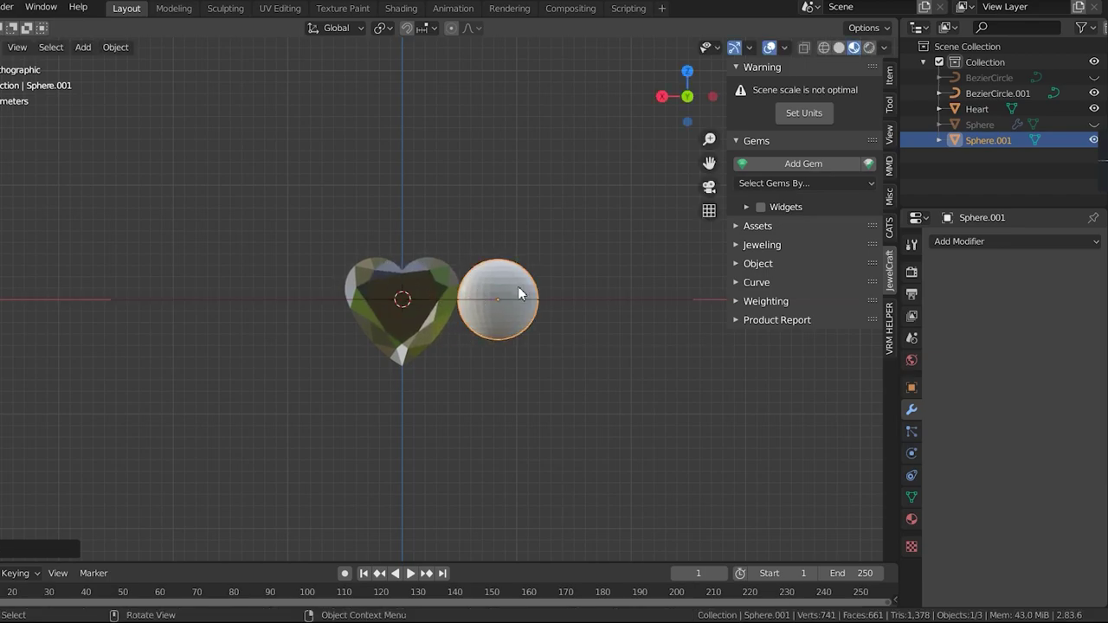
{"action": "middle_click_drag", "start_coordinate": [519, 295], "coordinate": [549, 349]}
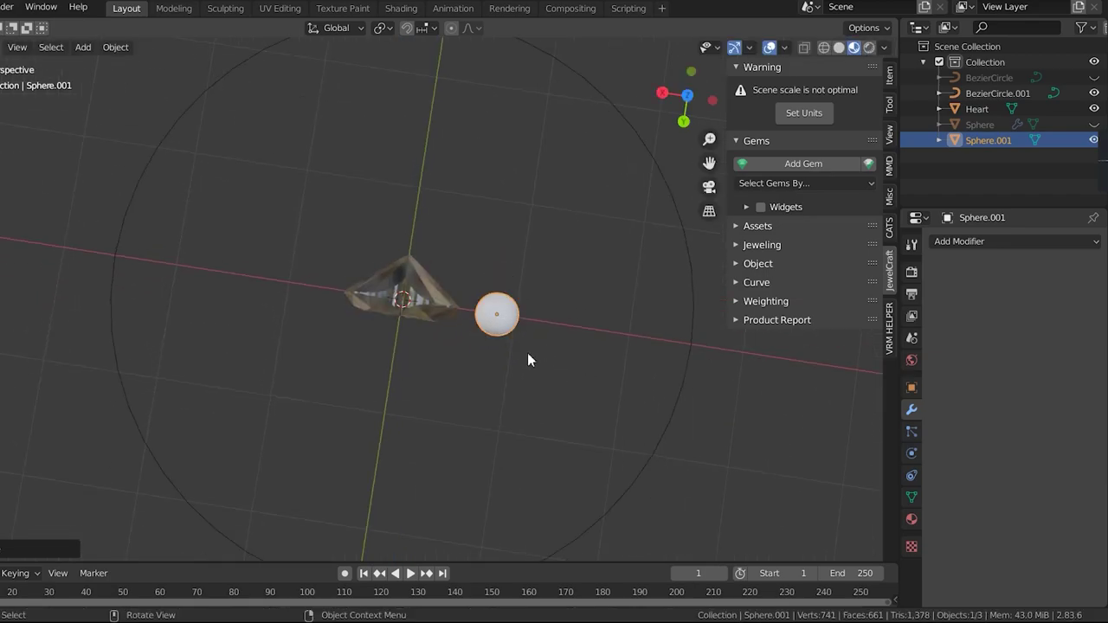
{"action": "left_click", "coordinate": [684, 121]}
{"action": "key", "text": "g"}
{"action": "key", "text": "x"}
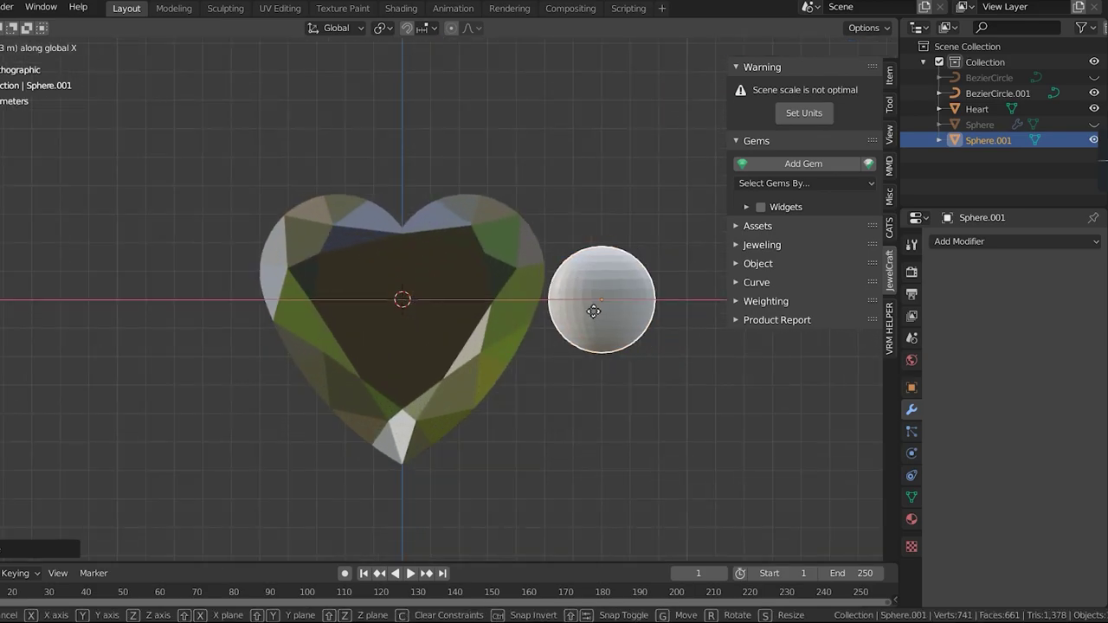
{"action": "left_click", "coordinate": [590, 309]}
{"action": "scroll", "coordinate": [519, 301], "scroll_direction": "down", "scroll_amount": 3}
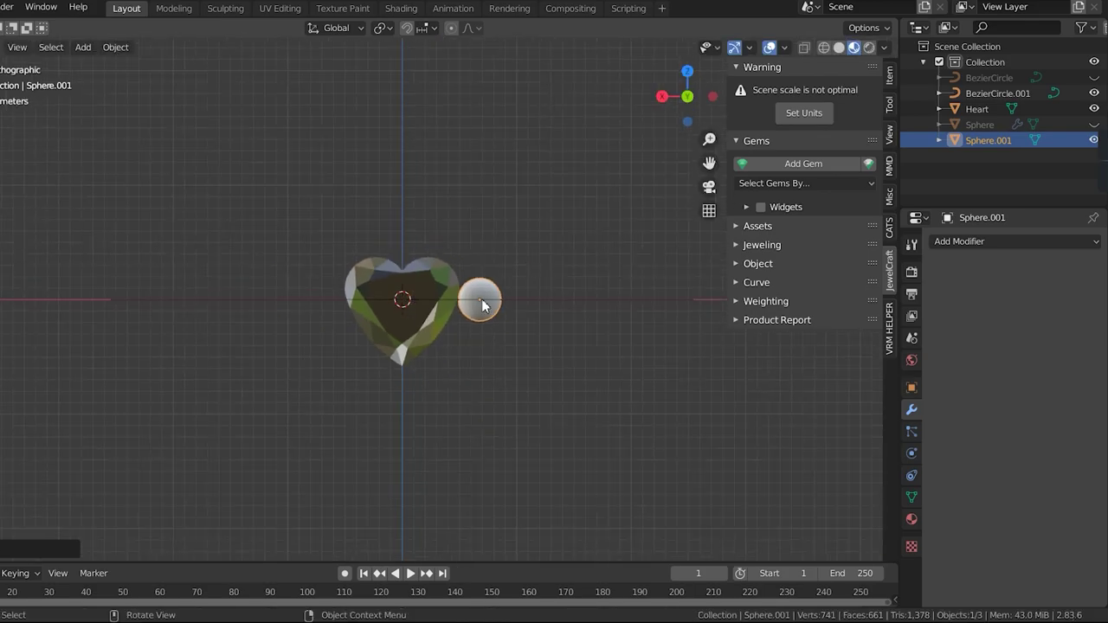
Apply Shade Smooth to the sphere bead
{"action": "left_click", "coordinate": [115, 47]}
{"action": "left_click", "coordinate": [174, 360]}
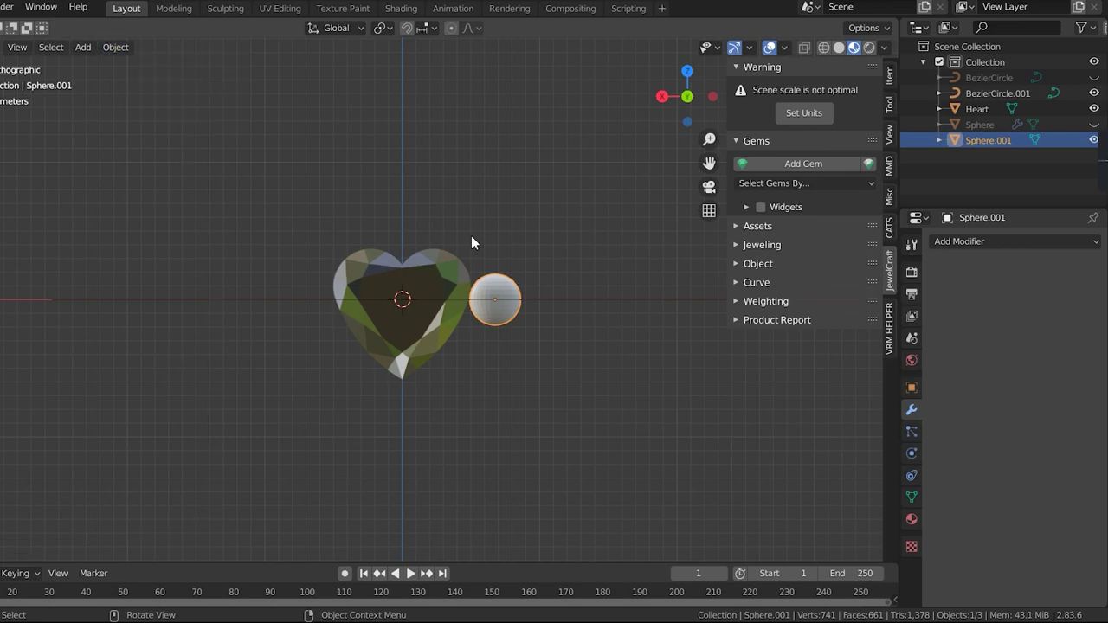
{"action": "middle_click_drag", "start_coordinate": [481, 212], "coordinate": [492, 300]}
Join the sphere bead into the Heart object with Ctrl+J
{"action": "left_click", "coordinate": [442, 291], "text": "shift"}
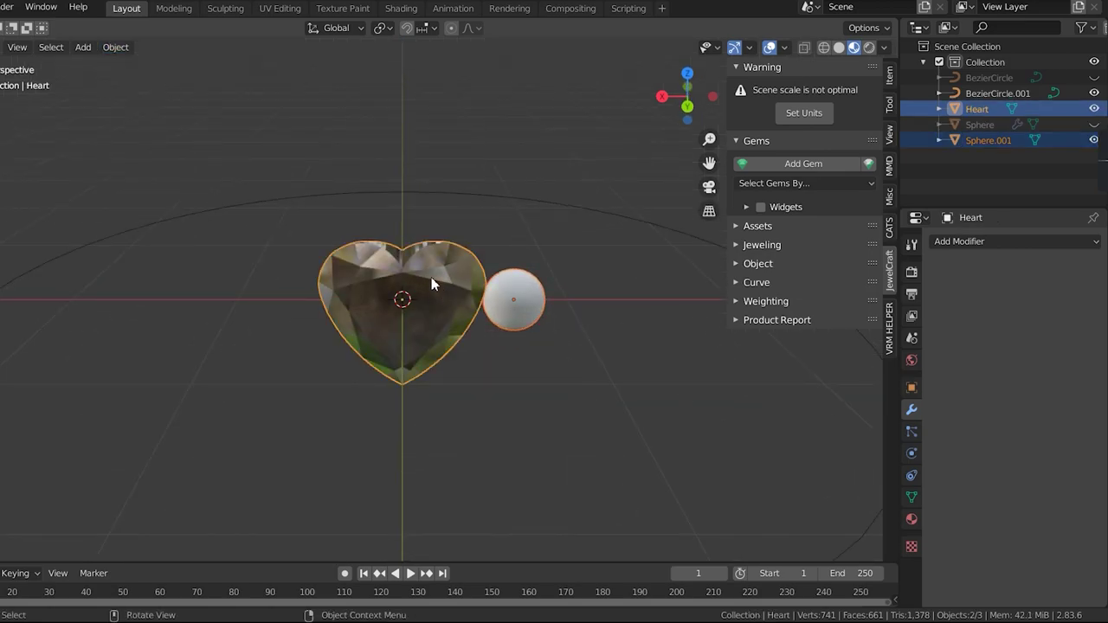
{"action": "key", "text": "ctrl+j"}
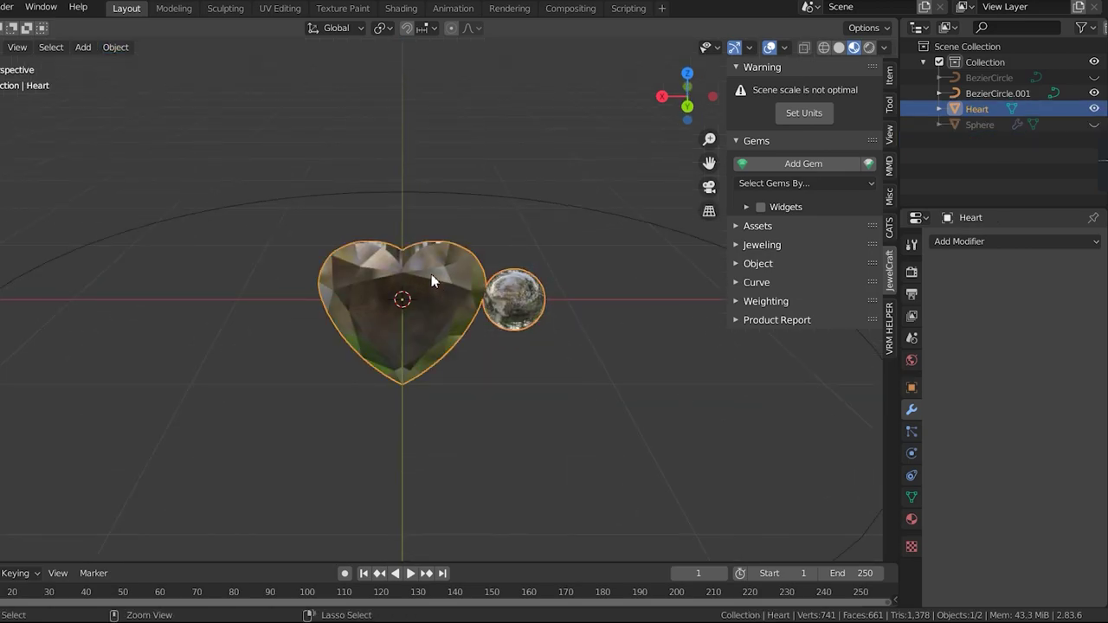
{"action": "middle_click_drag", "start_coordinate": [448, 316], "coordinate": [467, 323]}
Add an Array and a Curve modifier on BezierCircle.001, then set the array count to 10
{"action": "left_click", "coordinate": [962, 241]}
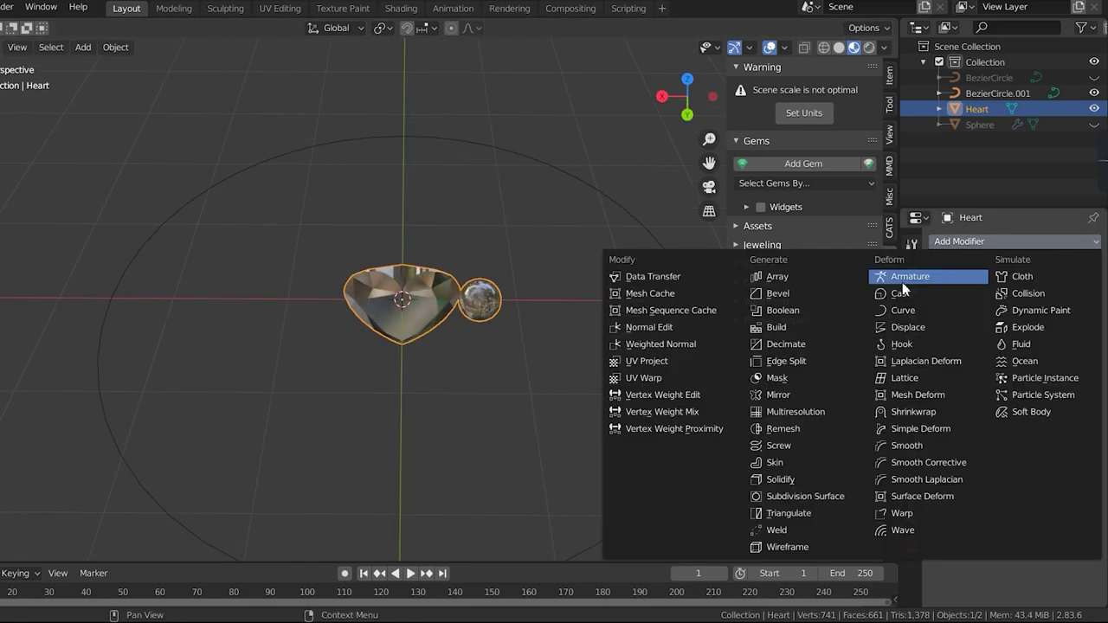
{"action": "left_click", "coordinate": [786, 284]}
{"action": "mouse_move", "coordinate": [463, 402]}
{"action": "middle_mouse_down"}
{"action": "mouse_move", "coordinate": [442, 320]}
{"action": "mouse_move", "coordinate": [468, 322]}
{"action": "middle_mouse_up"}
{"action": "left_click", "coordinate": [968, 244]}
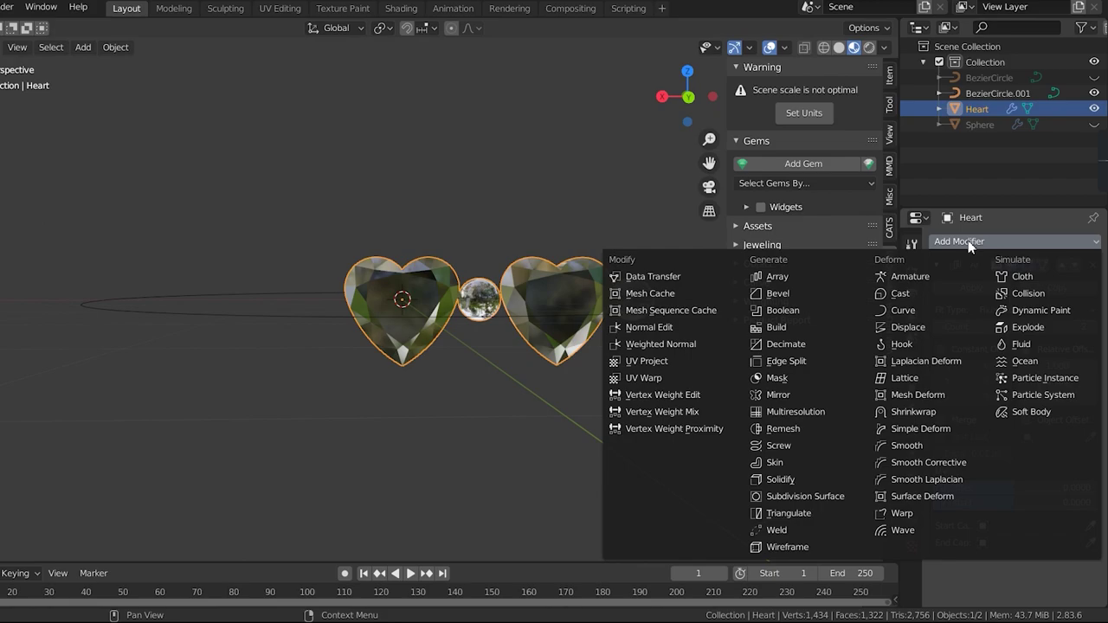
{"action": "left_click", "coordinate": [905, 310]}
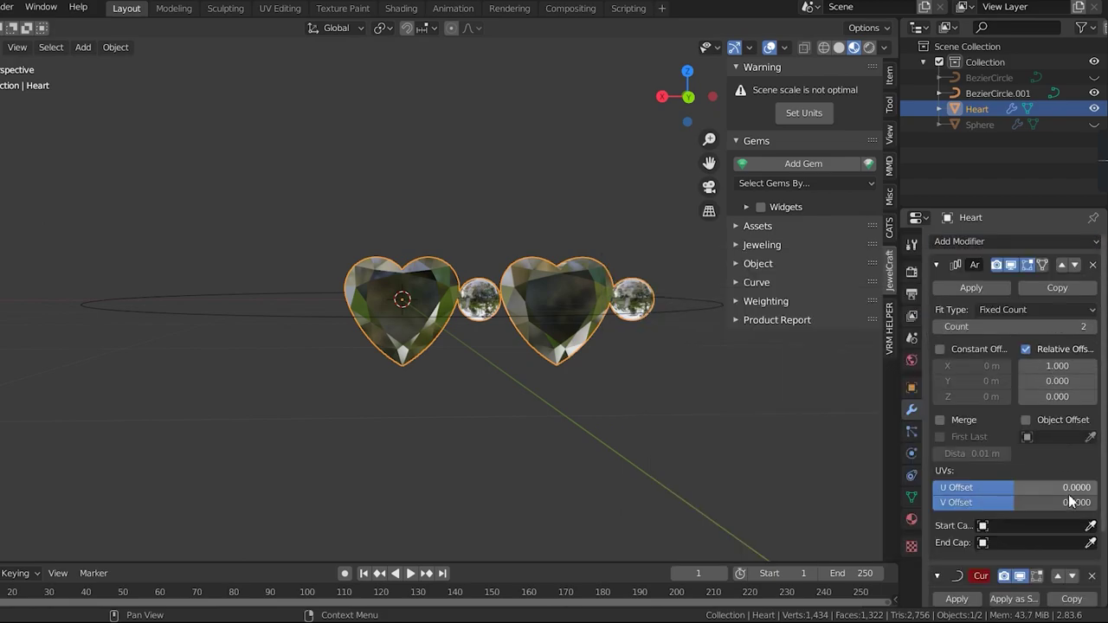
{"action": "scroll", "coordinate": [1070, 502], "scroll_direction": "down", "scroll_amount": 3}
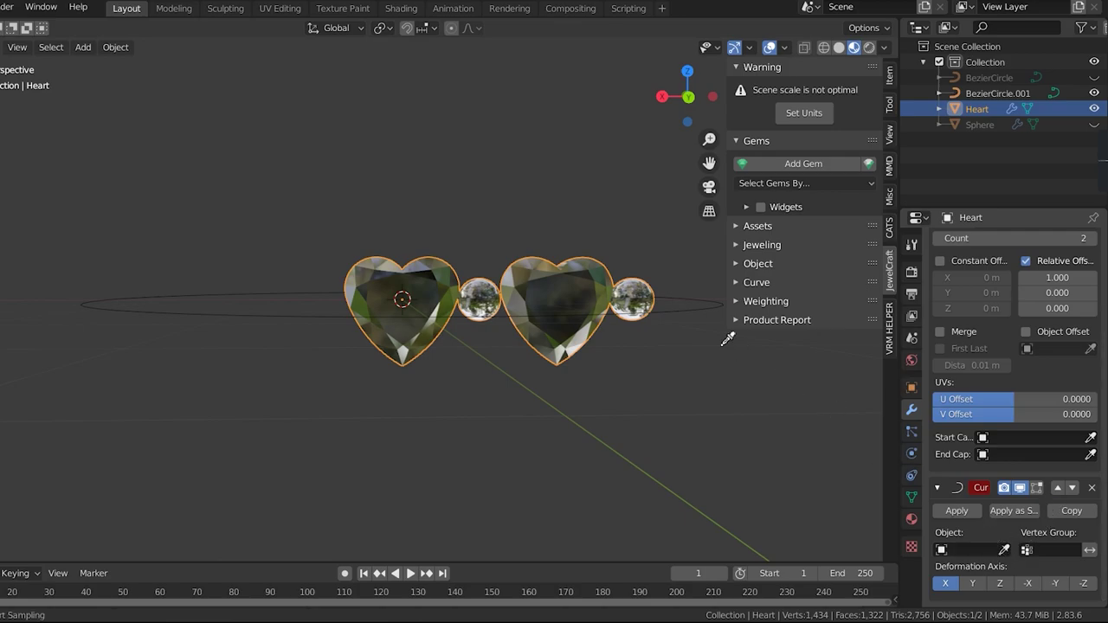
{"action": "left_click", "coordinate": [692, 315]}
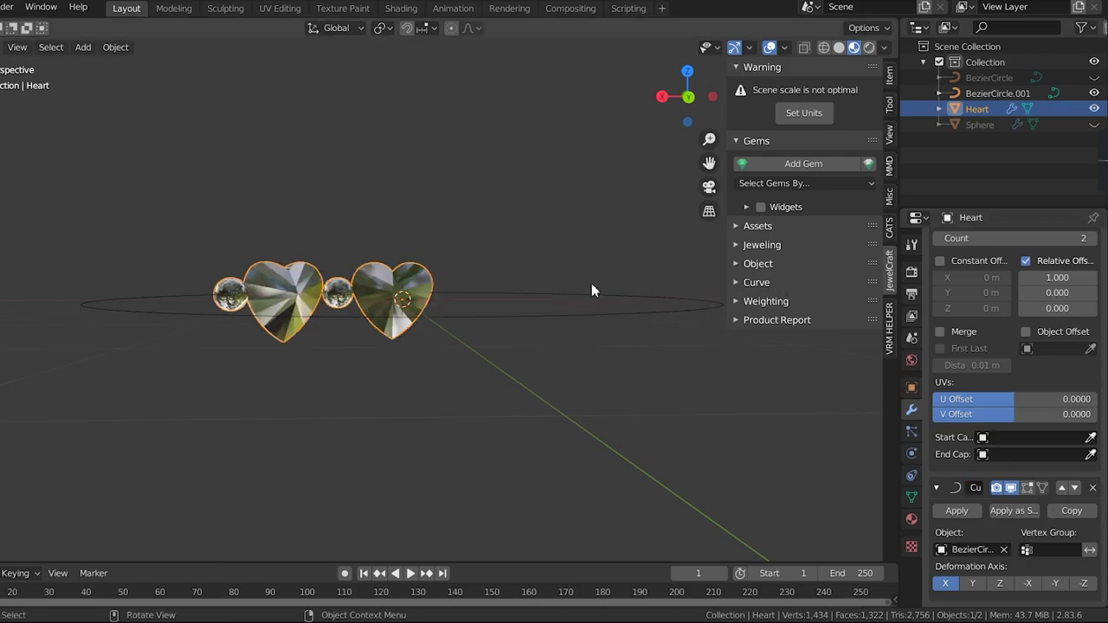
{"action": "middle_click_drag", "start_coordinate": [591, 296], "coordinate": [602, 338]}
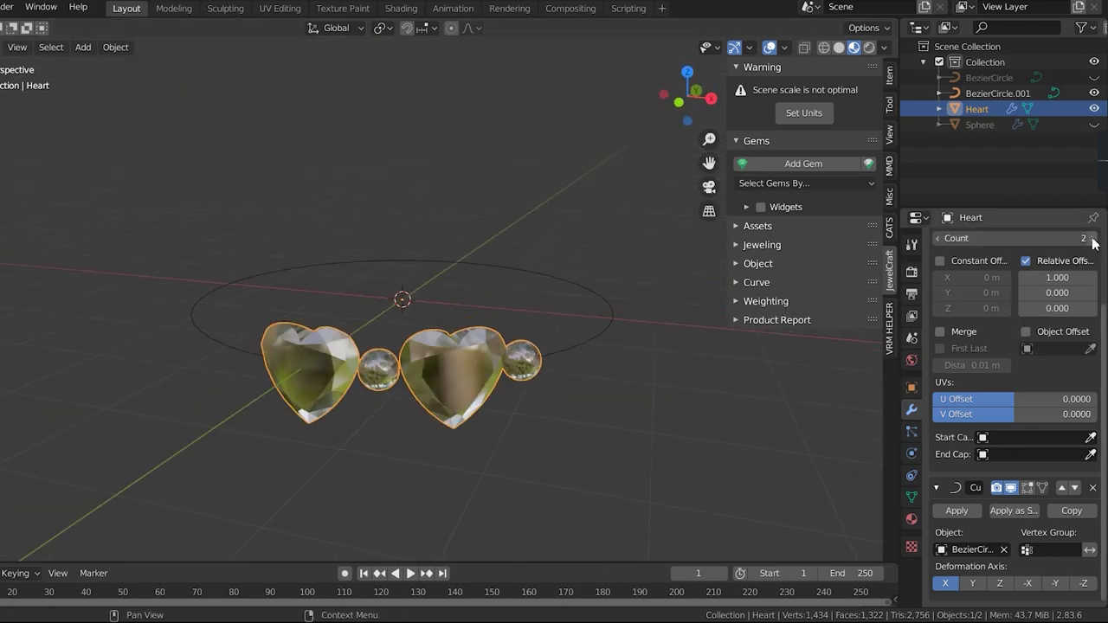
{"action": "left_click_drag", "start_coordinate": [1094, 244], "coordinate": [1101, 243]}
Set the array count to 12 and scale the ring down slightly
{"action": "middle_click_drag", "start_coordinate": [554, 320], "coordinate": [501, 339]}
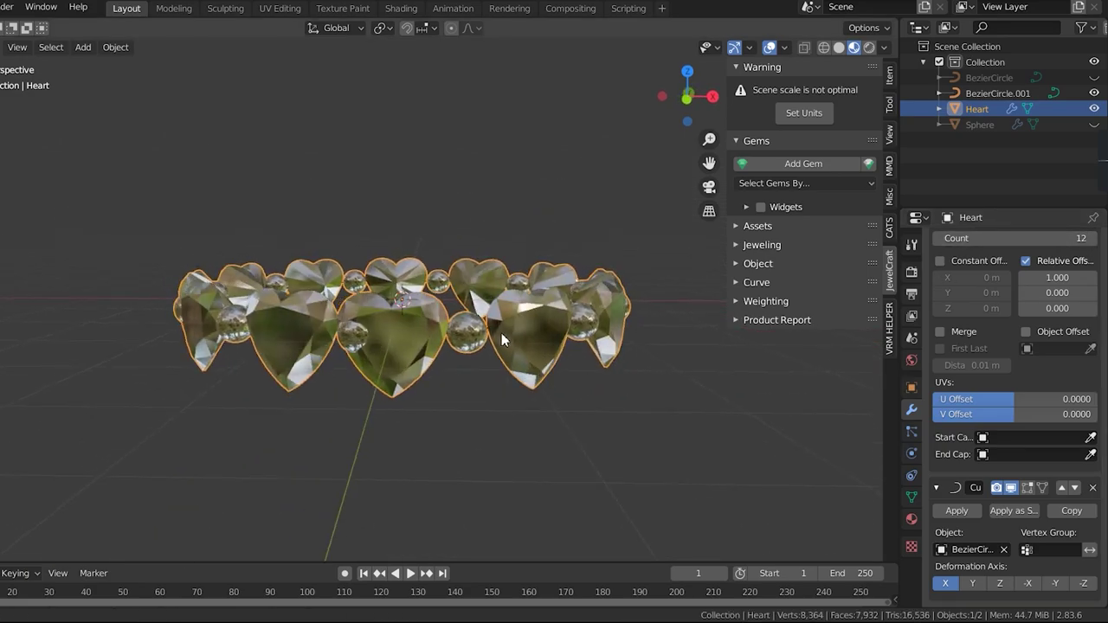
{"action": "scroll", "coordinate": [501, 339], "scroll_direction": "up", "scroll_amount": 4}
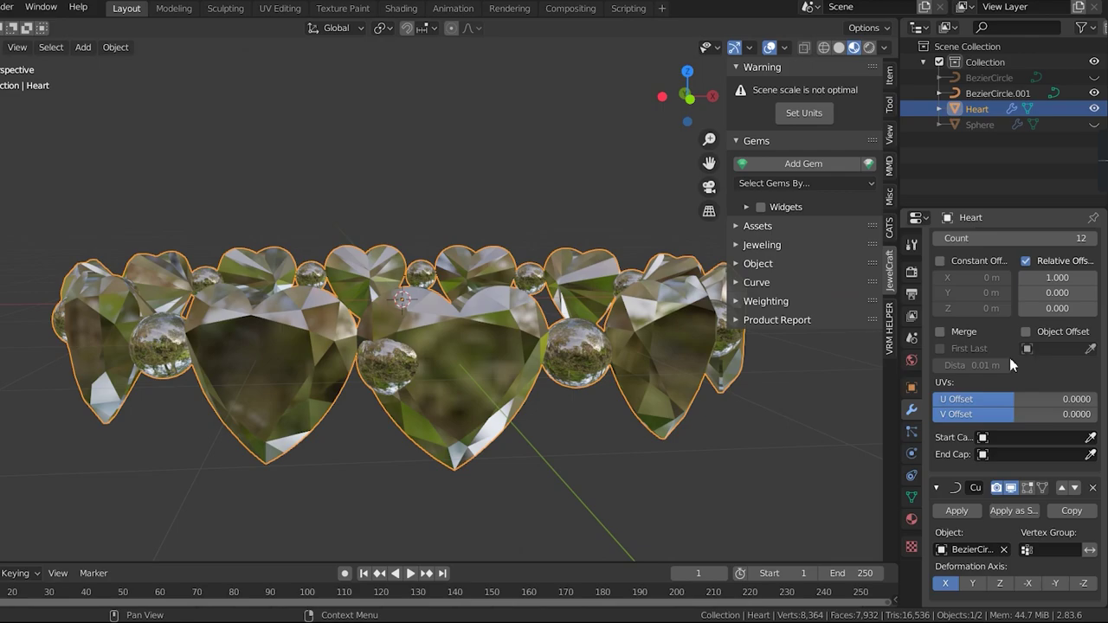
{"action": "key", "text": "s"}
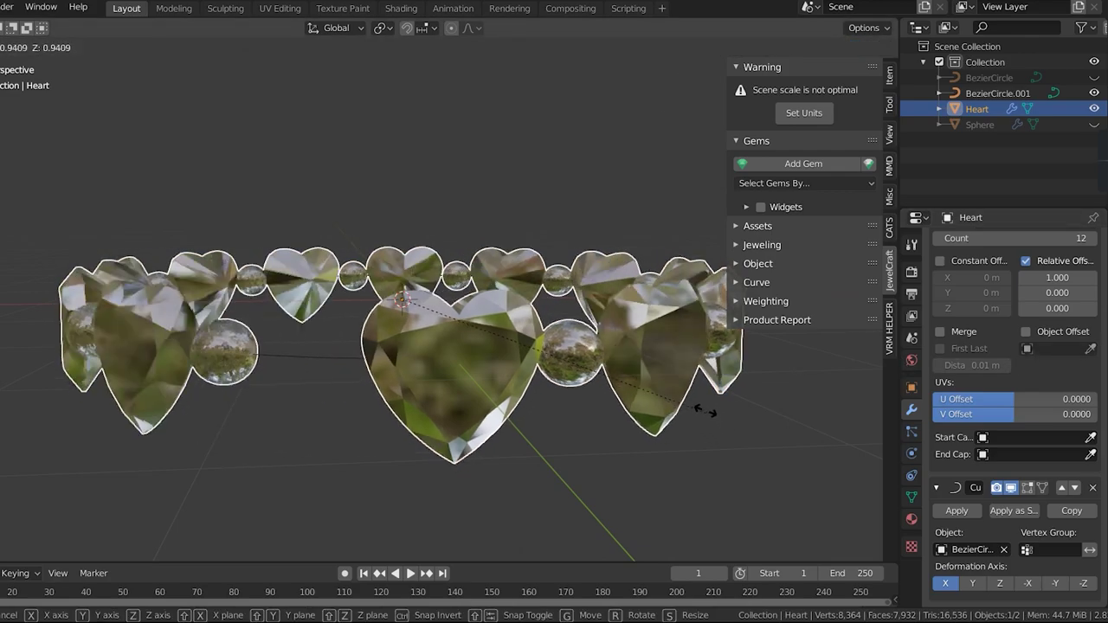
{"action": "left_click", "coordinate": [698, 397]}
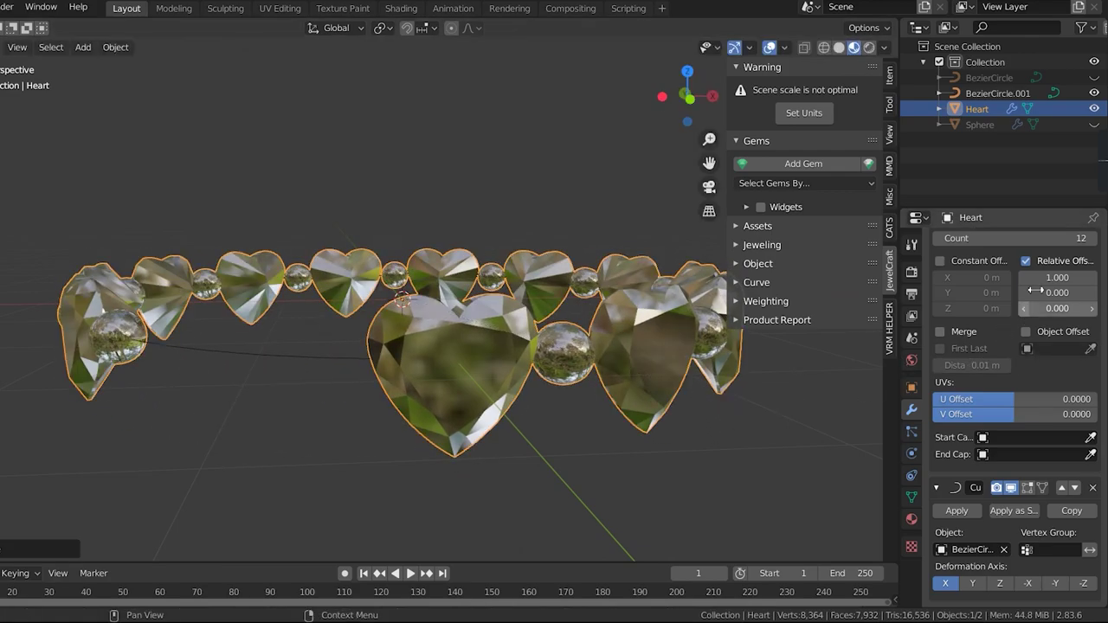
Raise the count to 14, rescale the ring to about 0.95, and deselect it
{"action": "left_click", "coordinate": [1093, 238]}
{"action": "left_click", "coordinate": [1093, 238]}
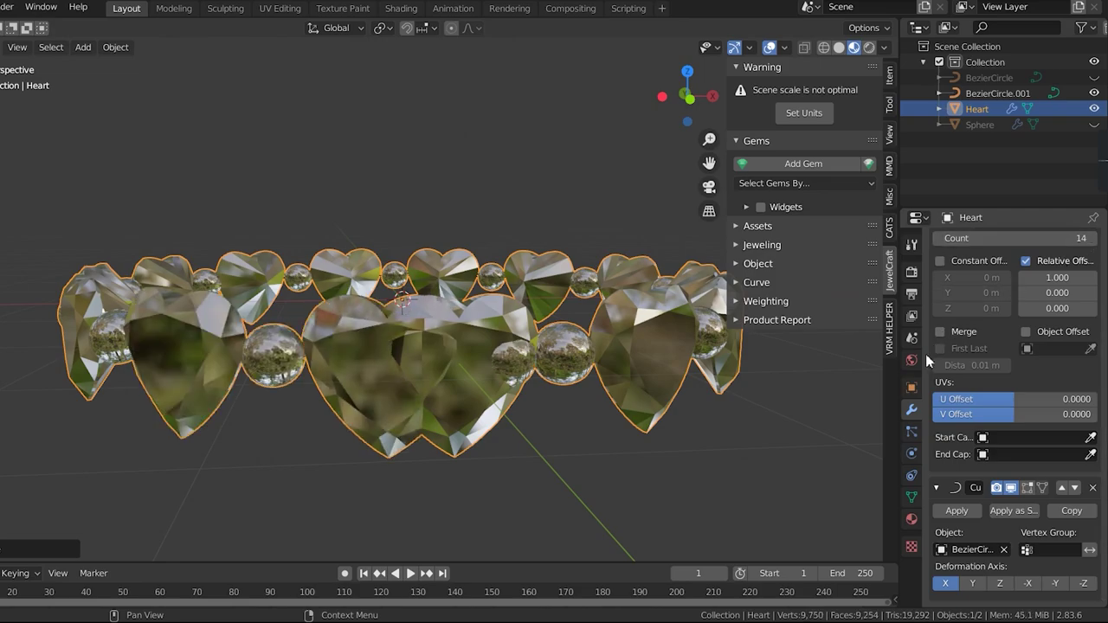
{"action": "key", "text": "s"}
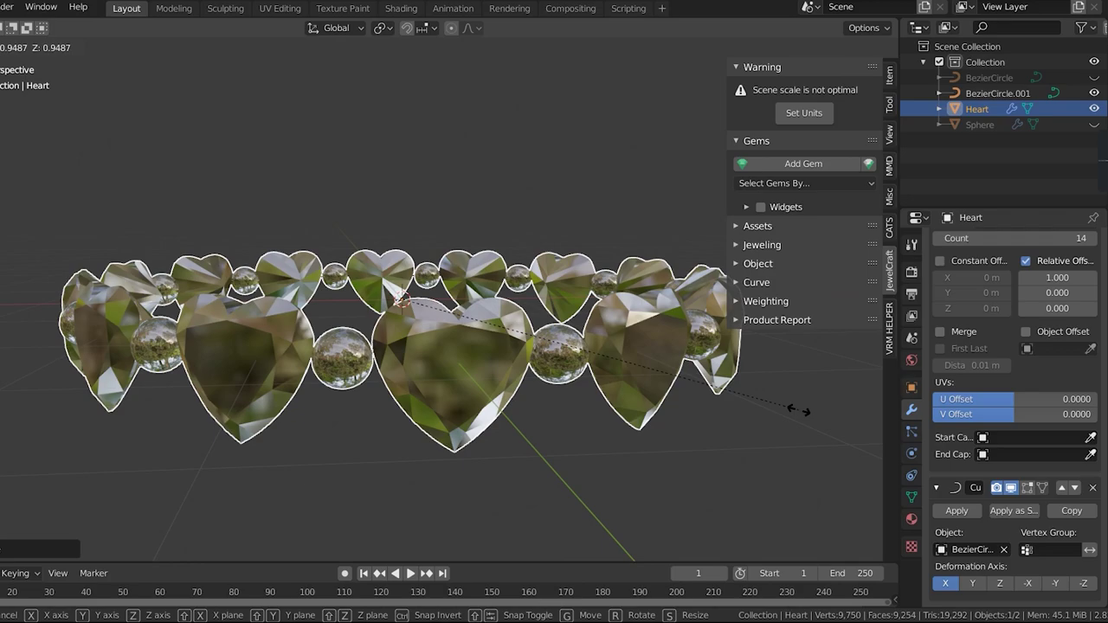
{"action": "left_click", "coordinate": [798, 410]}
{"action": "scroll", "coordinate": [804, 418], "scroll_direction": "down", "scroll_amount": 4}
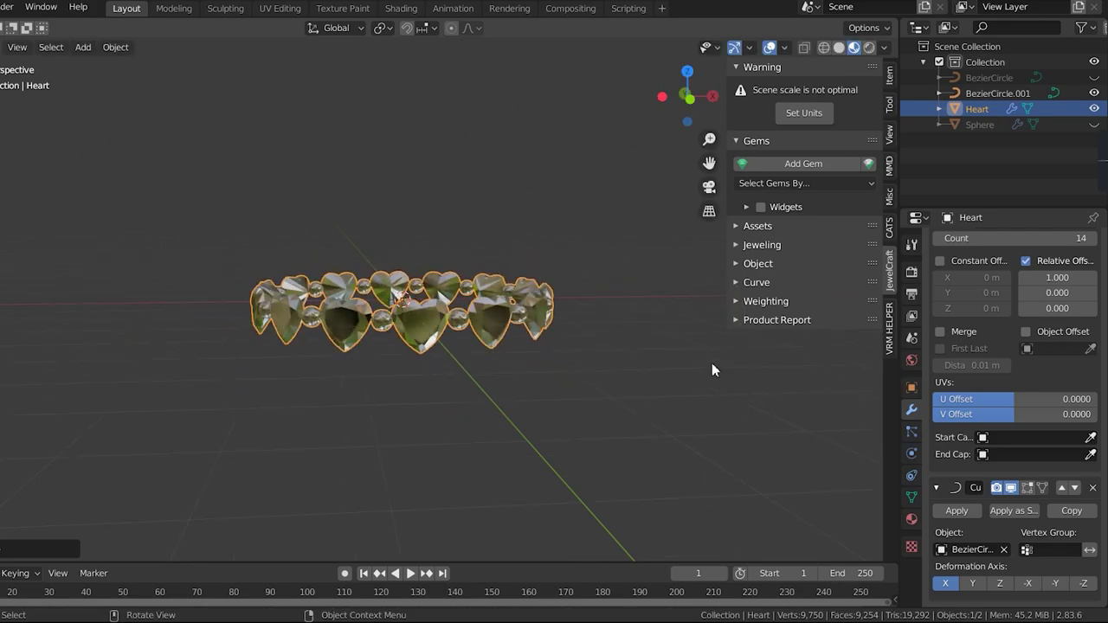
{"action": "left_click", "coordinate": [633, 351]}
{"action": "middle_click_drag", "start_coordinate": [639, 323], "coordinate": [484, 363]}
Delete the leftover hidden Sphere and first BezierCircle objects from the Outliner
{"action": "scroll", "coordinate": [484, 362], "scroll_direction": "down", "scroll_amount": 3}
{"action": "right_click", "coordinate": [979, 127]}
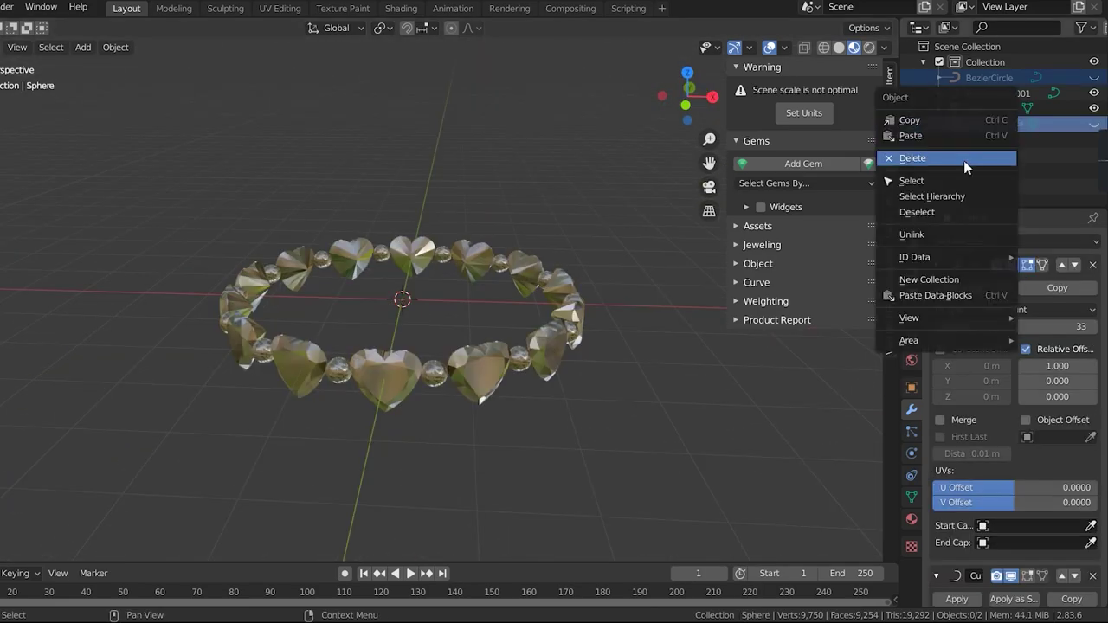
{"action": "left_click", "coordinate": [963, 160]}
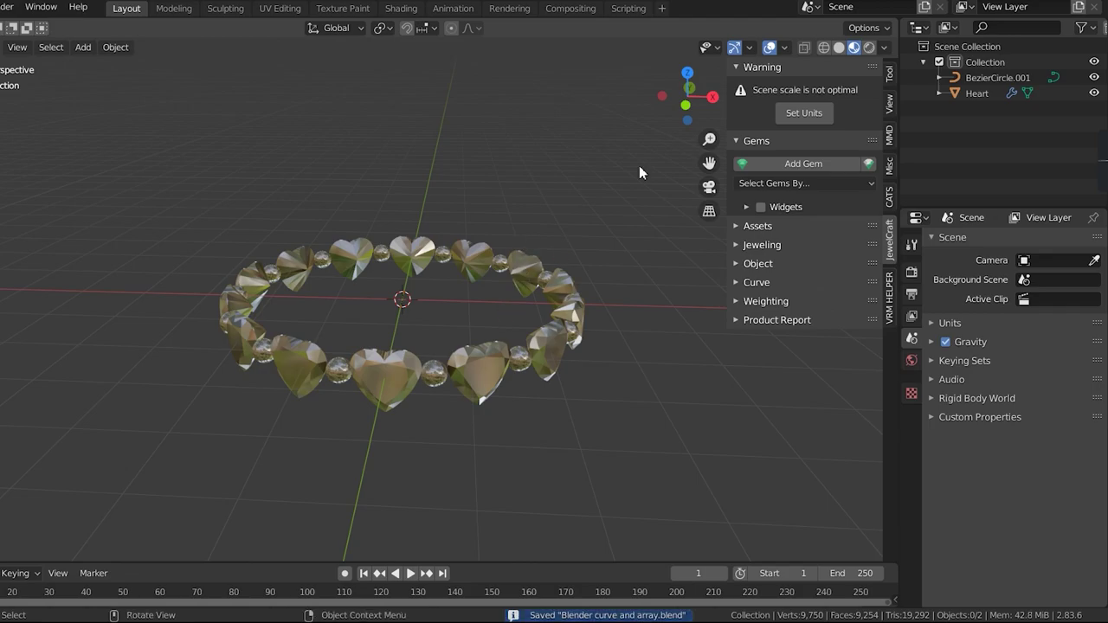
{"action": "middle_click_drag", "start_coordinate": [604, 297], "coordinate": [594, 272]}
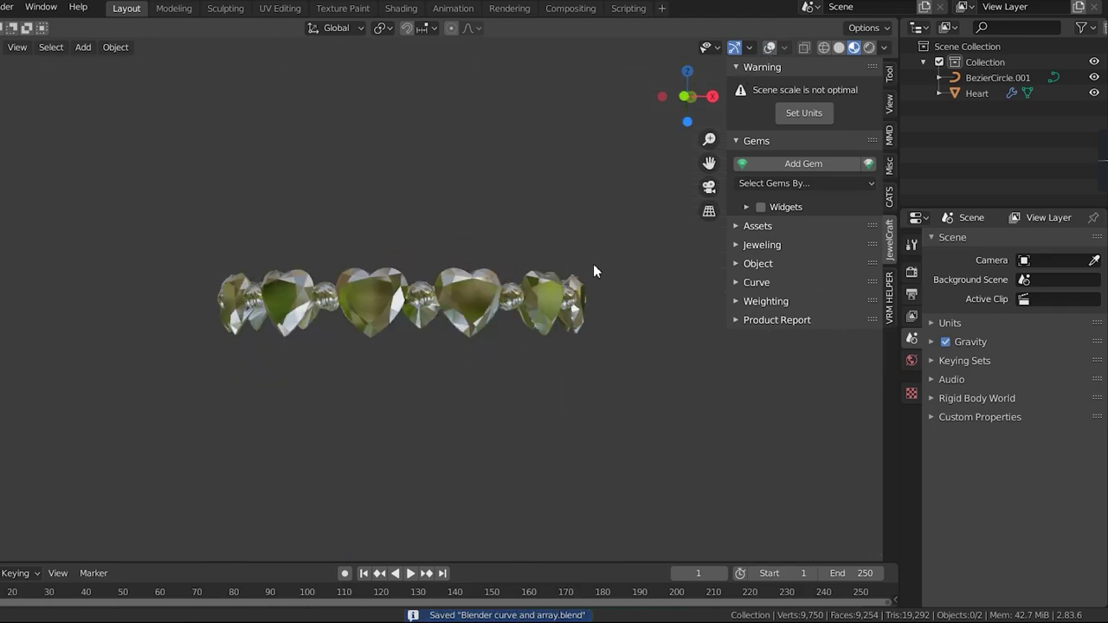